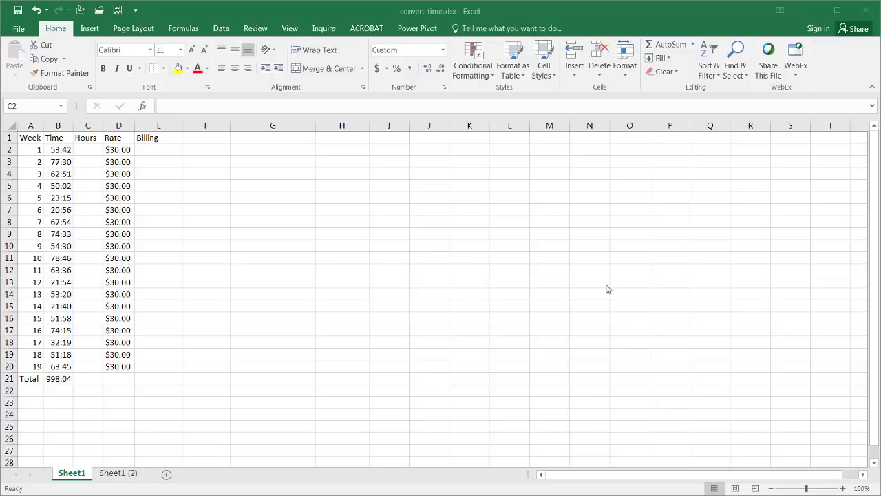
- Inspect the stored time values for weeks 1 through 4 in column B
click(66, 153)
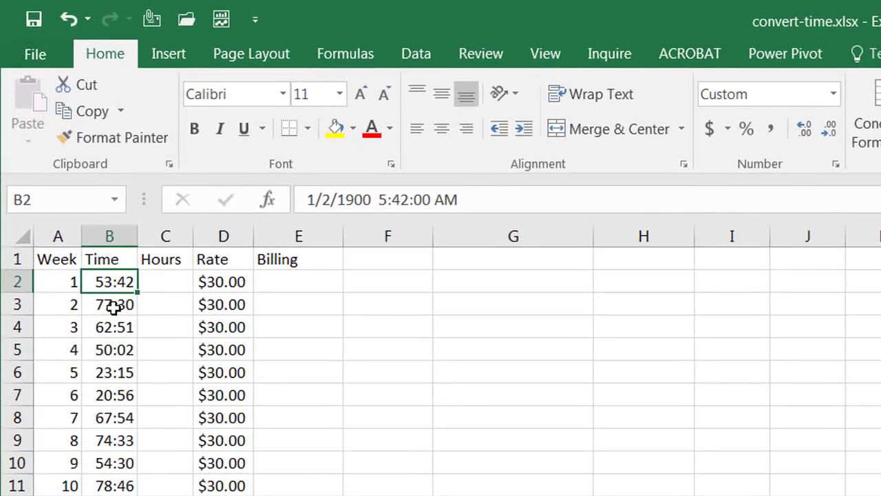
click(114, 307)
click(113, 327)
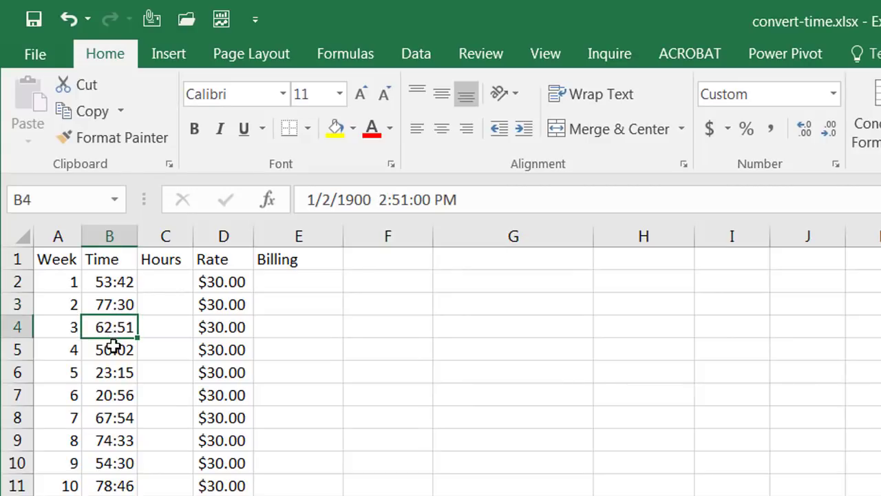
click(113, 349)
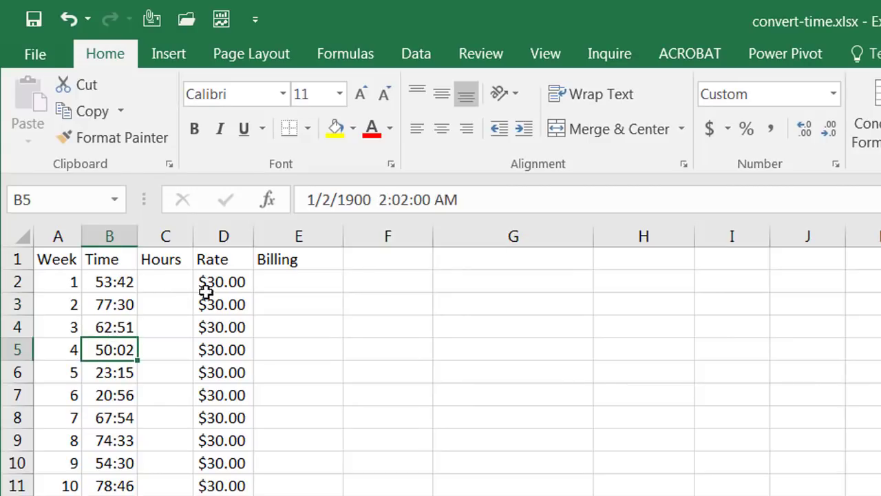
click(116, 282)
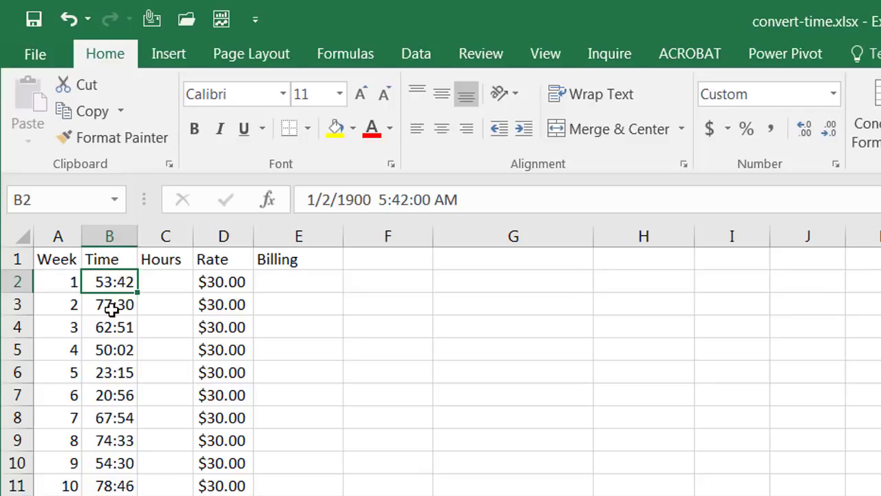
click(113, 305)
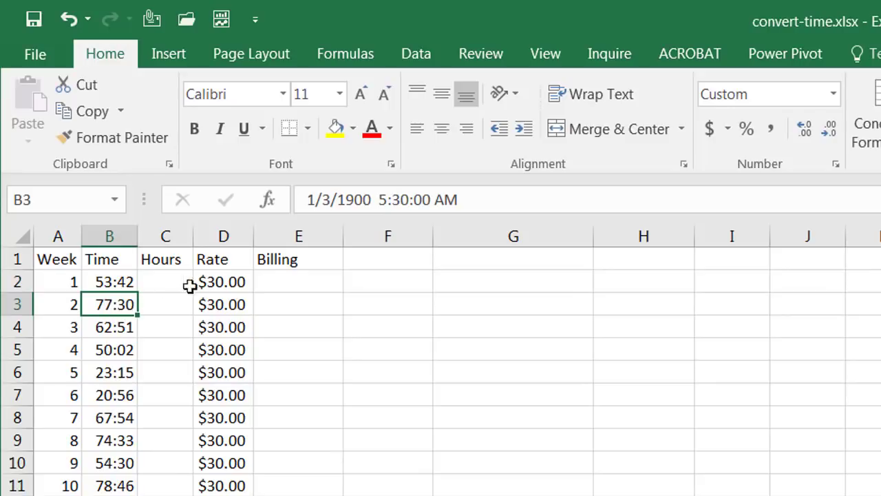
- Try a billing formula =B2*D2 in E2, see $67.13, then clear it
click(287, 278)
text(=)
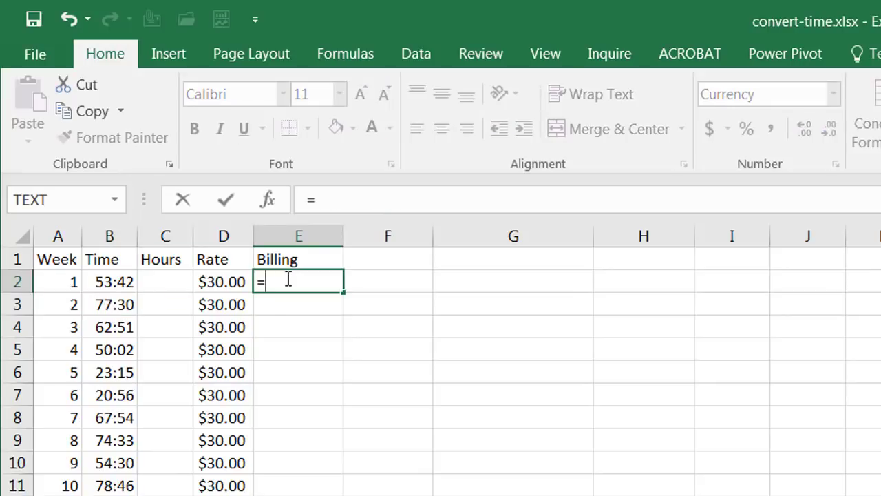
click(98, 285)
text(*)
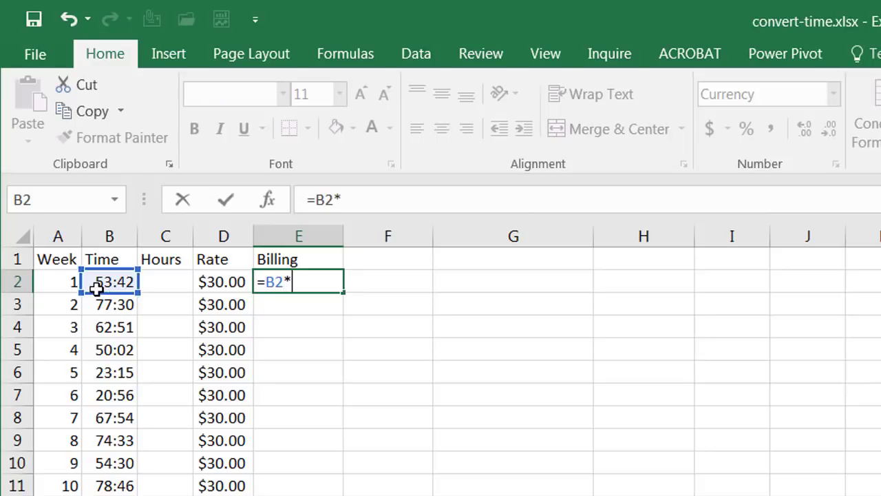
click(216, 283)
key(Return)
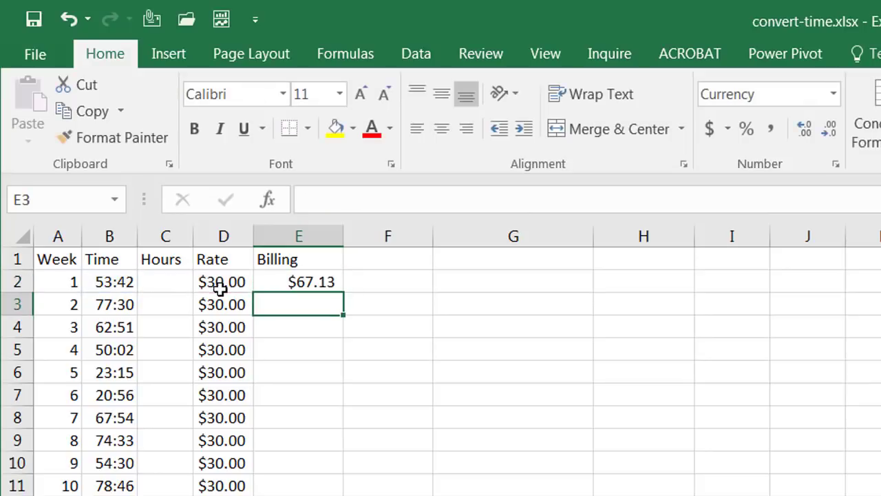
click(319, 284)
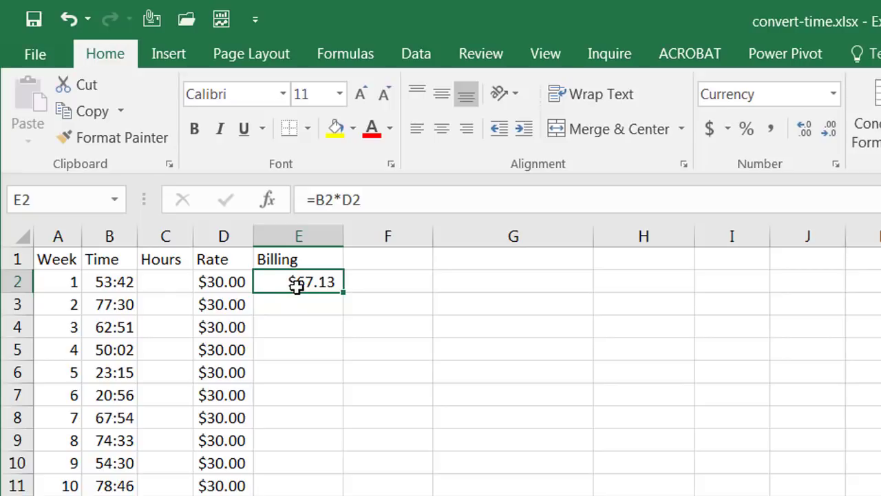
key(Delete)
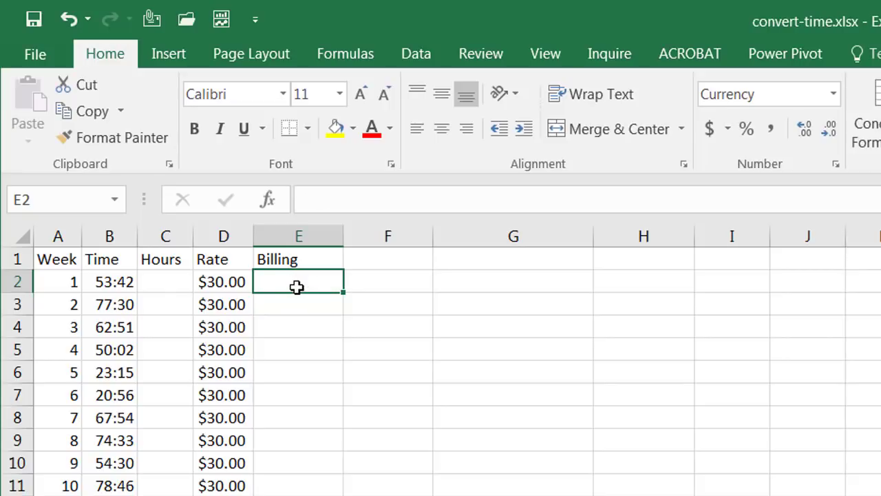
- Select the weekly times B2:B20 to check their total, then recheck individual week times
click(109, 283)
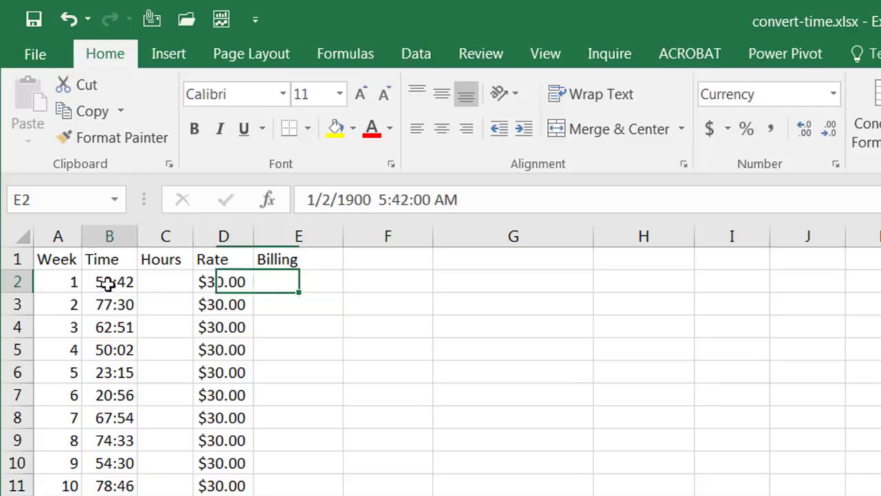
click(155, 283)
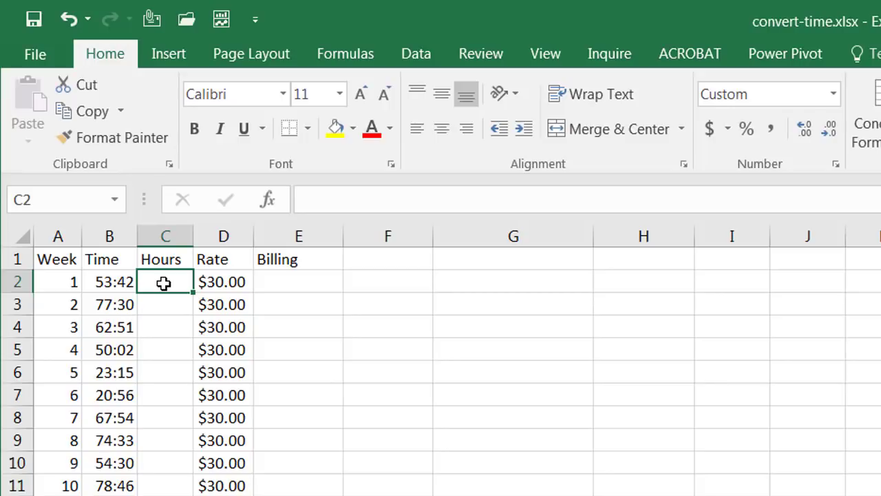
click(113, 283)
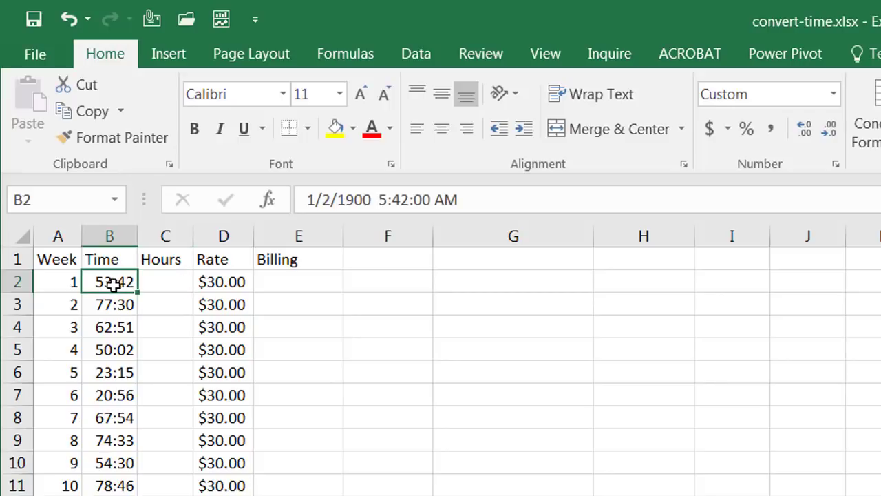
drag(113, 283, 112, 495)
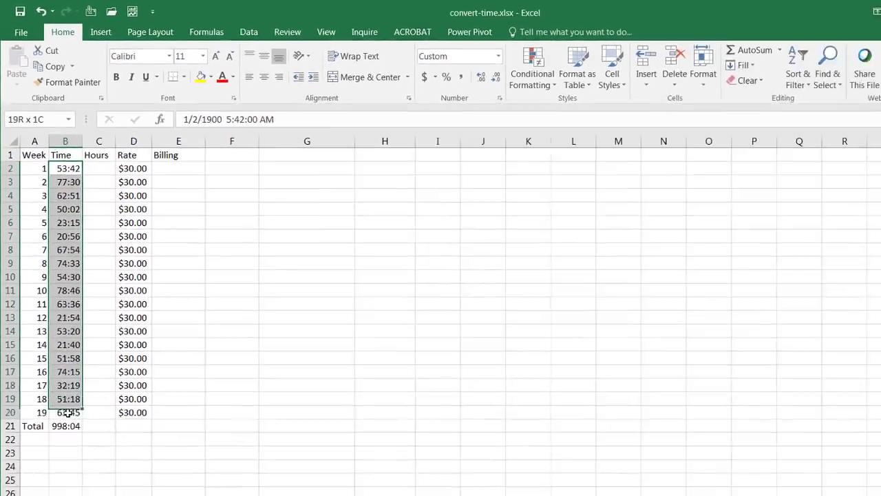
drag(68, 413, 66, 412)
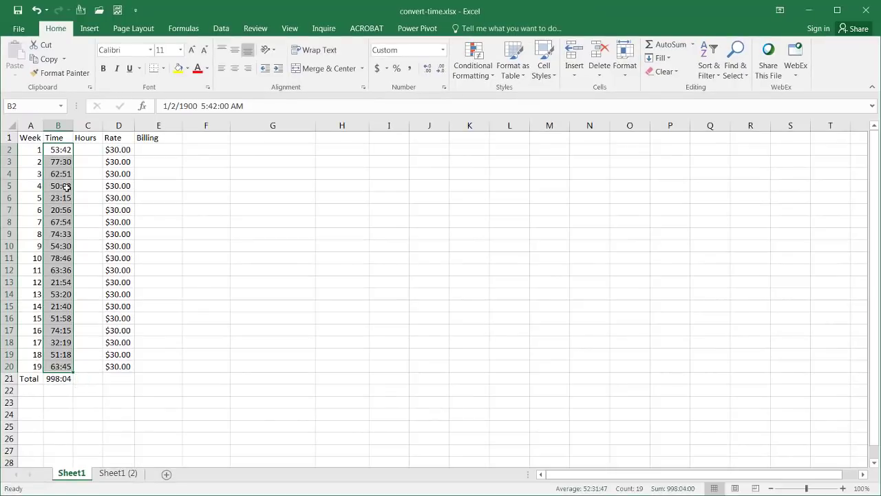
click(66, 186)
click(60, 161)
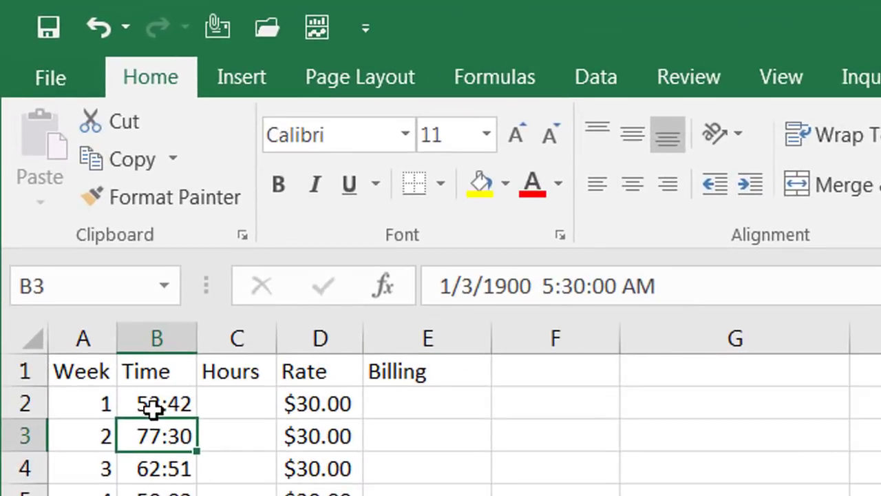
click(153, 408)
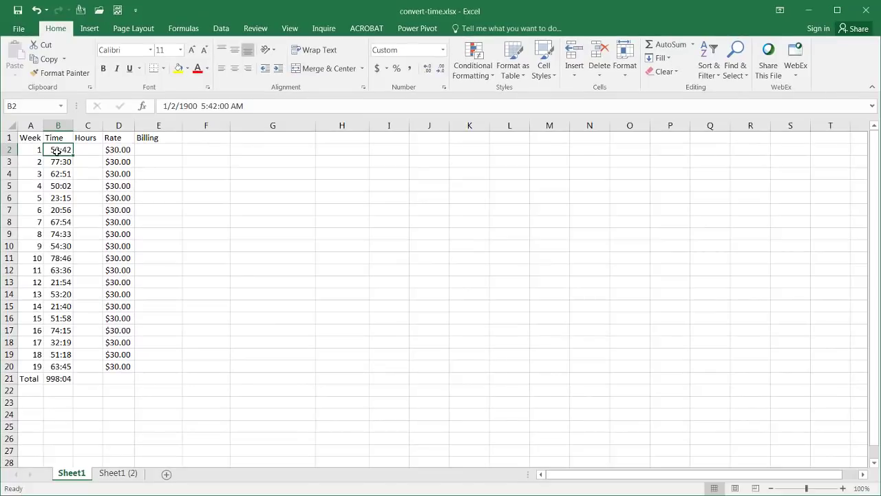
- Check week 1's cell formatting and keep the [h]:mm time format
right_click(57, 151)
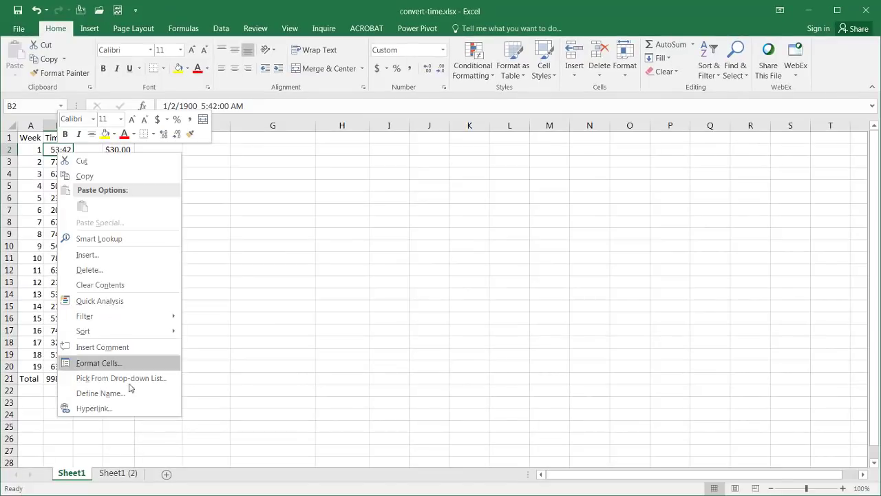
click(129, 362)
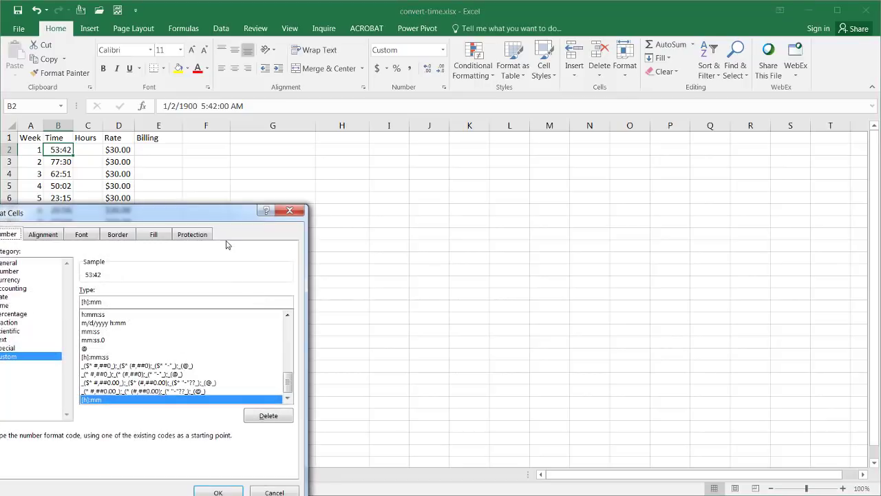
drag(245, 213, 508, 101)
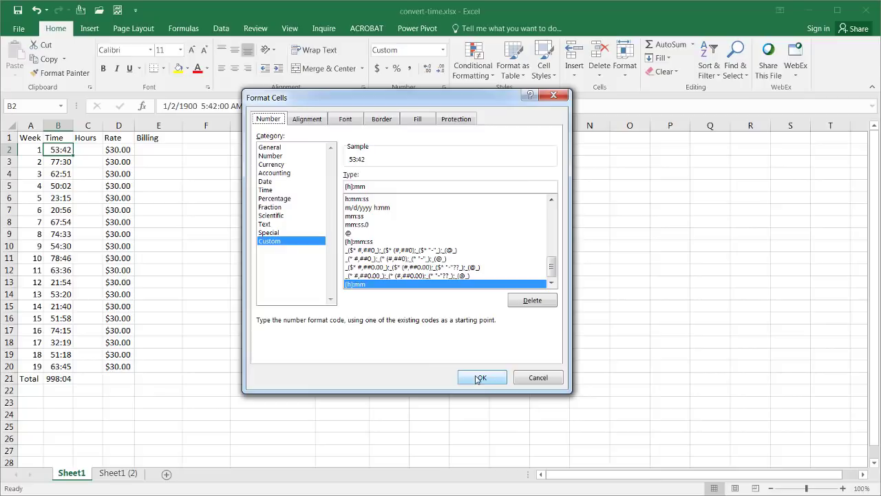
click(479, 378)
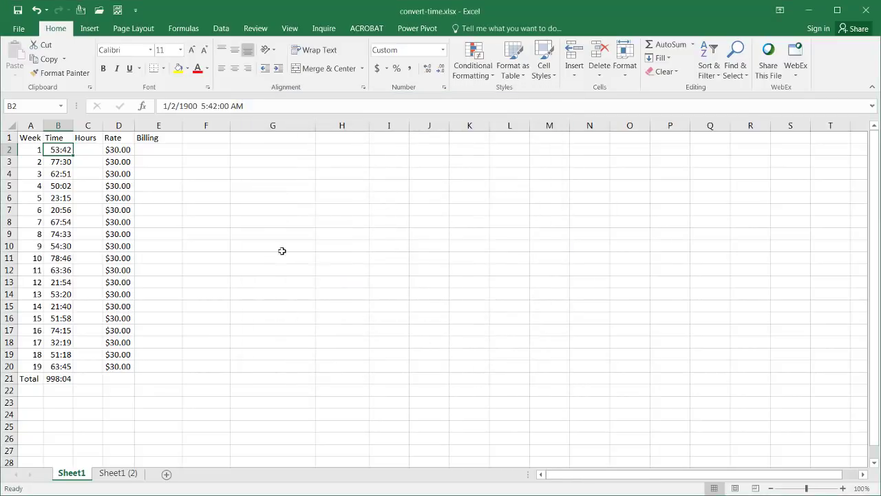
- Enter =B2*24 in C2 and AutoFit column C to show 1288:48
click(91, 149)
text(=)
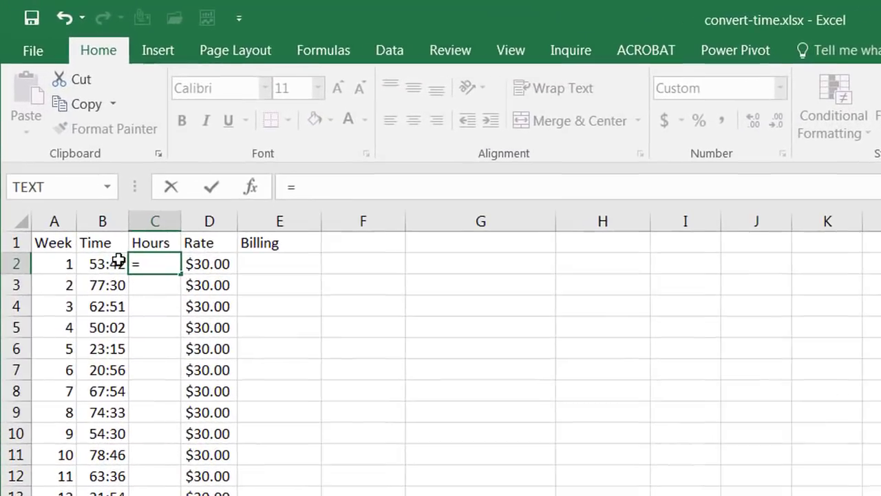
click(55, 149)
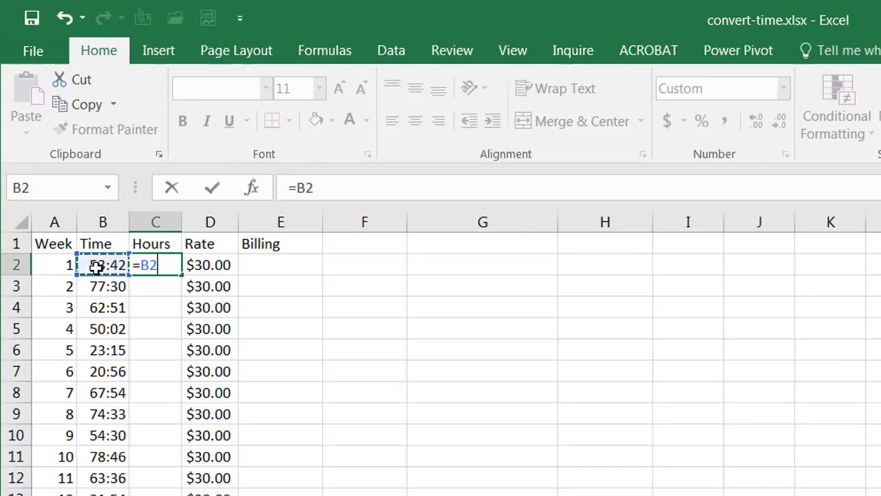
text(*24)
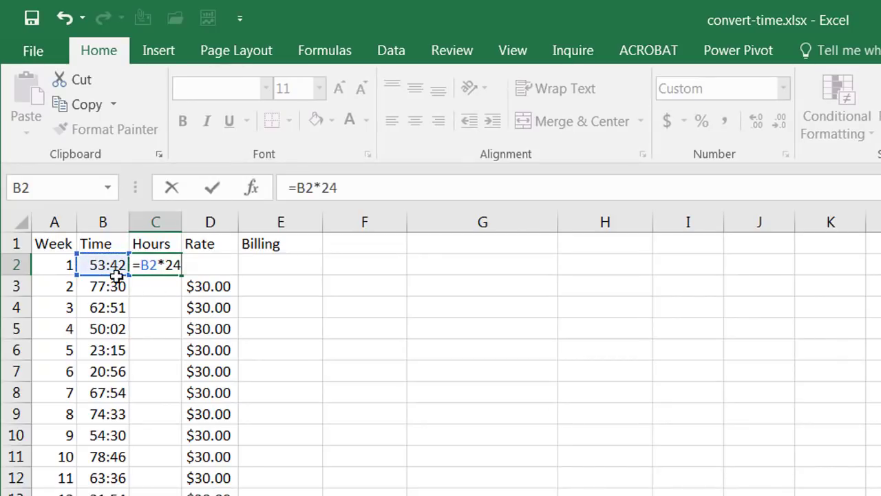
key(Return)
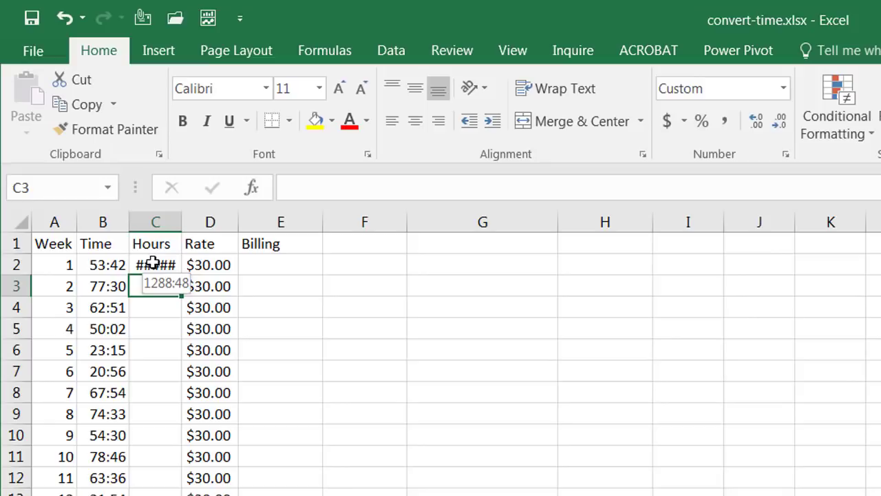
double_click(179, 224)
click(165, 264)
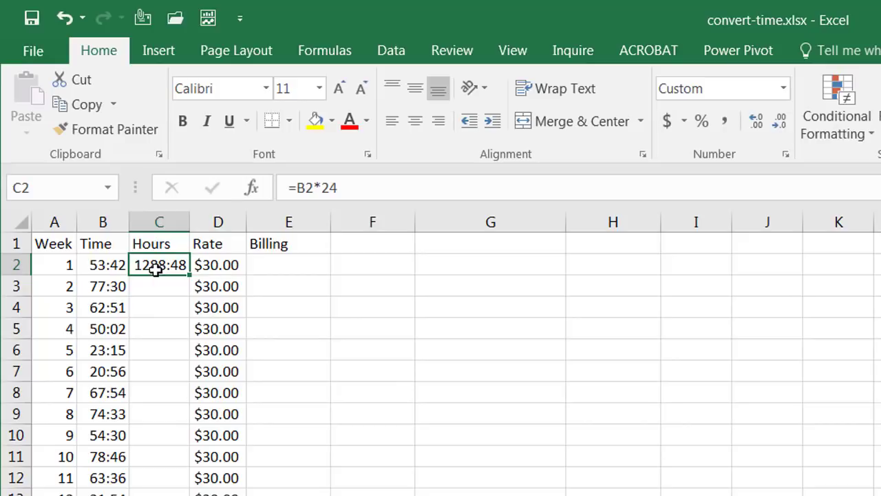
- Format C2 as General and fill the =B2*24 hours formula down column C
click(788, 92)
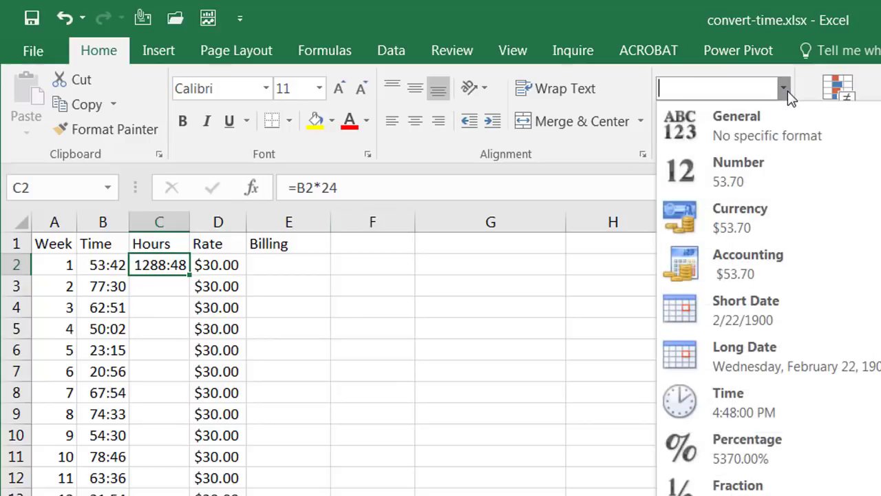
click(738, 122)
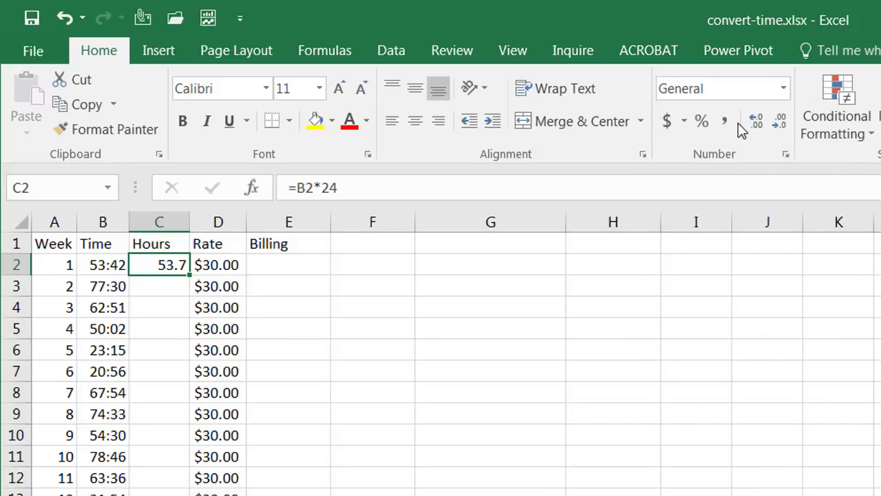
double_click(190, 275)
- Compare week 2 and week 5 times against their decimal hour results
click(167, 348)
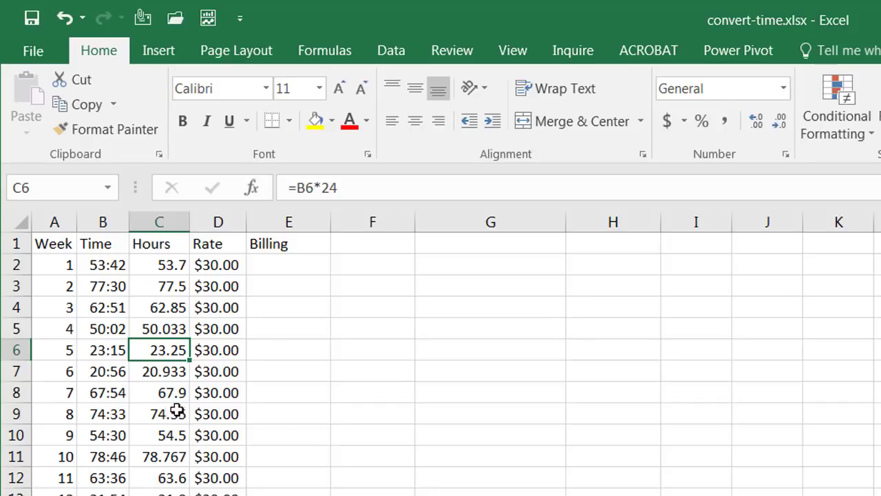
click(97, 288)
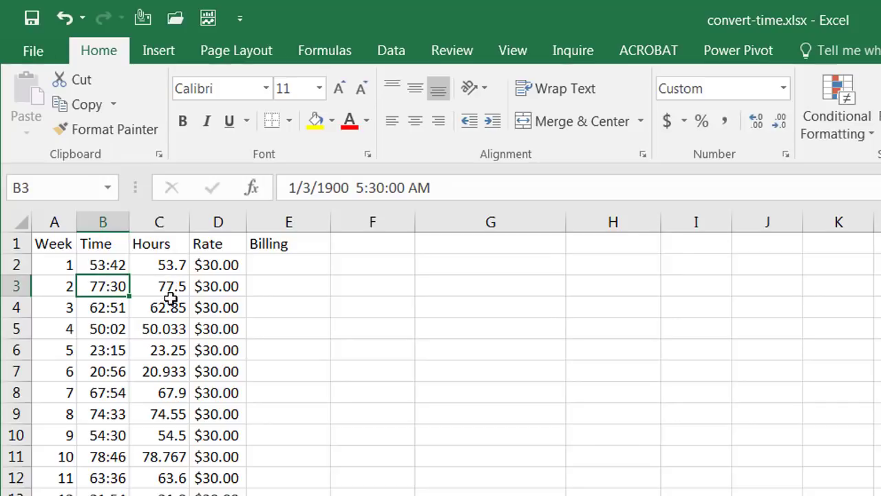
click(109, 350)
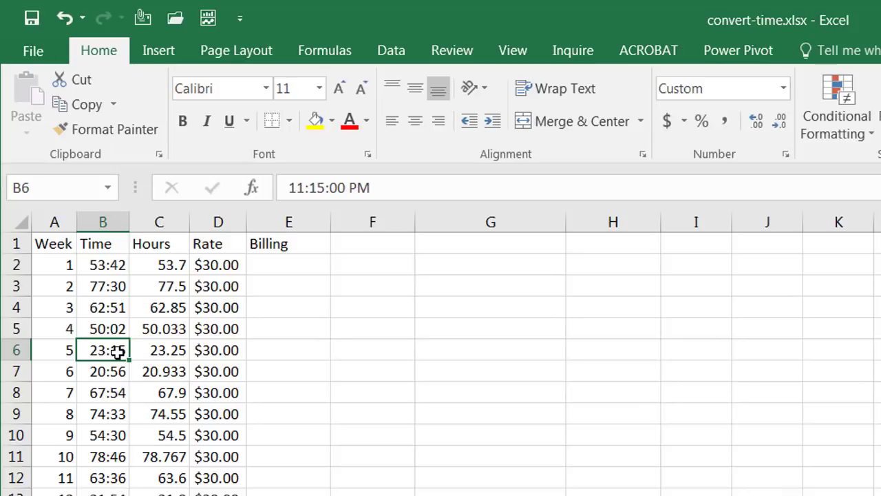
click(157, 353)
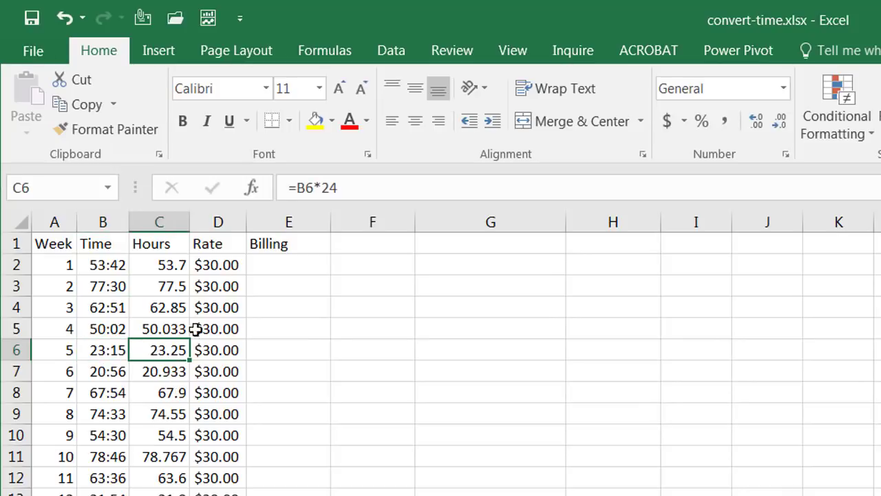
- Enter =C2*D2 in E2, giving $1,611.00, fill it down all weeks, and inspect B2 and B3
click(304, 262)
text(=)
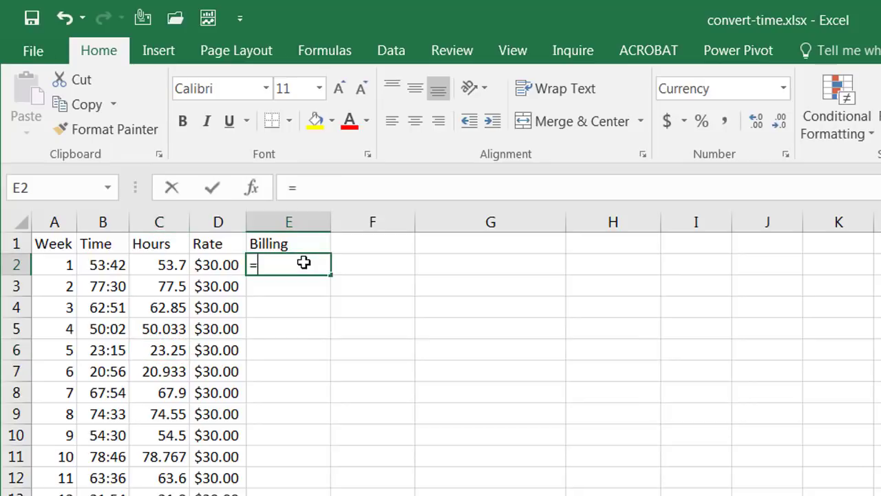
click(160, 265)
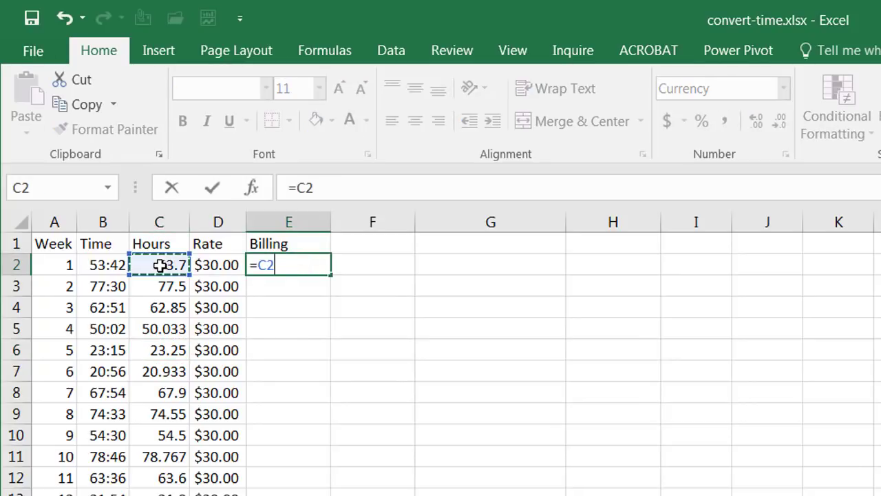
text(*)
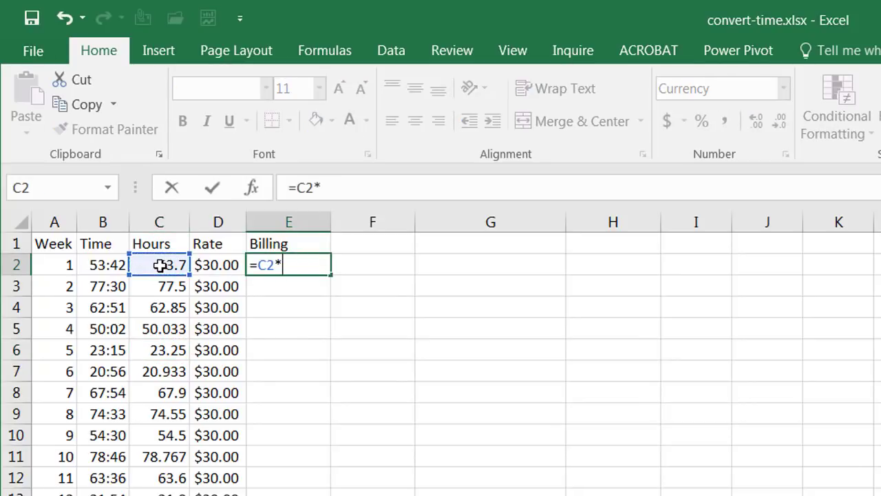
click(219, 257)
key(Return)
click(295, 264)
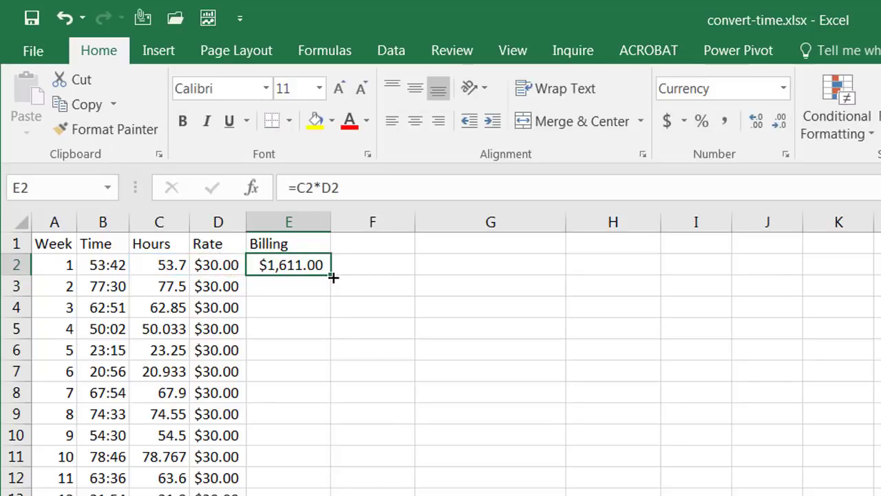
double_click(332, 277)
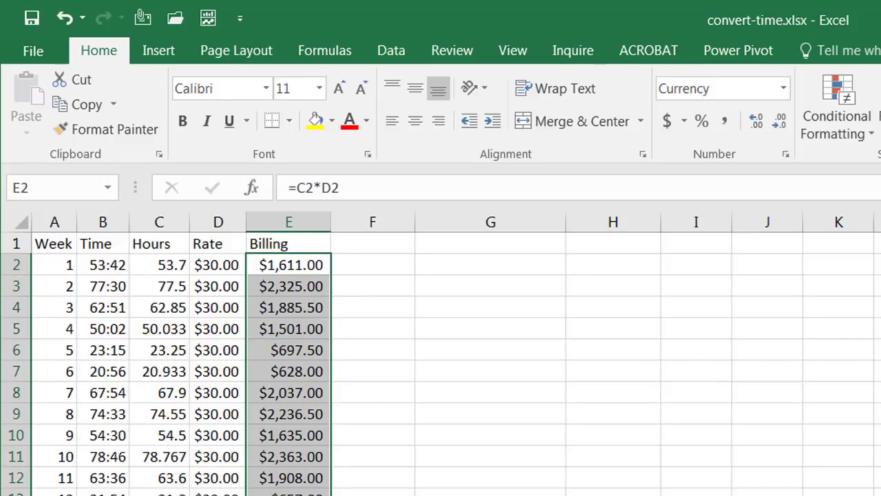
click(108, 267)
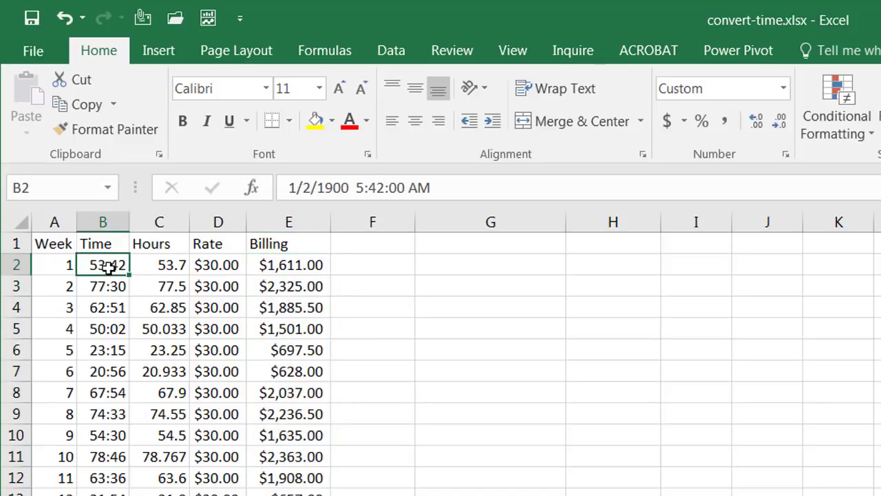
click(108, 289)
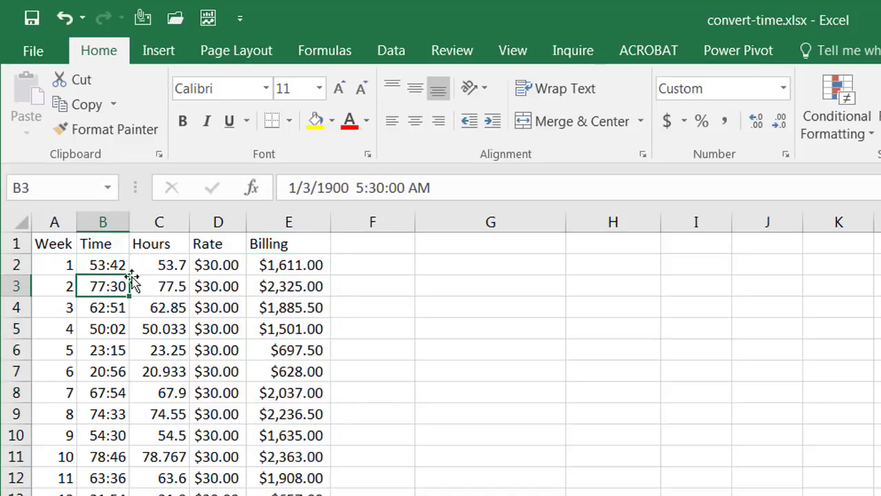
- Insert two blank columns before Hours and type the heading MROUND in C1
click(159, 221)
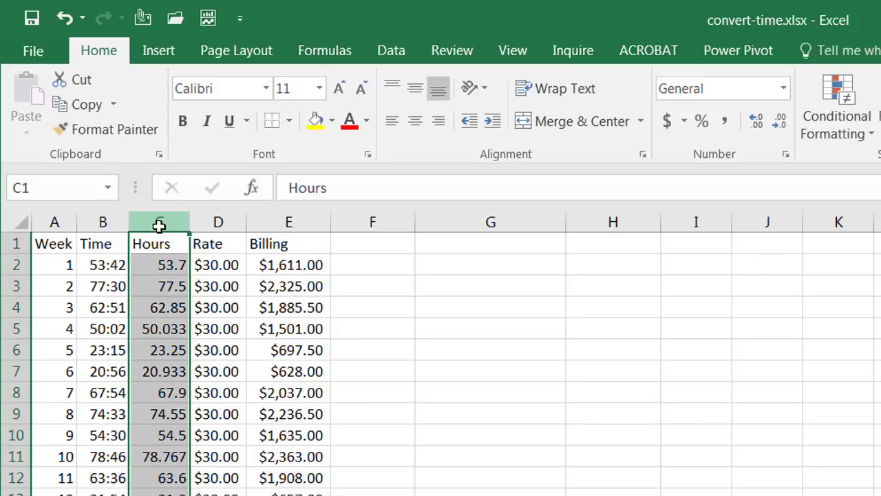
key(ctrl+shift+plus)
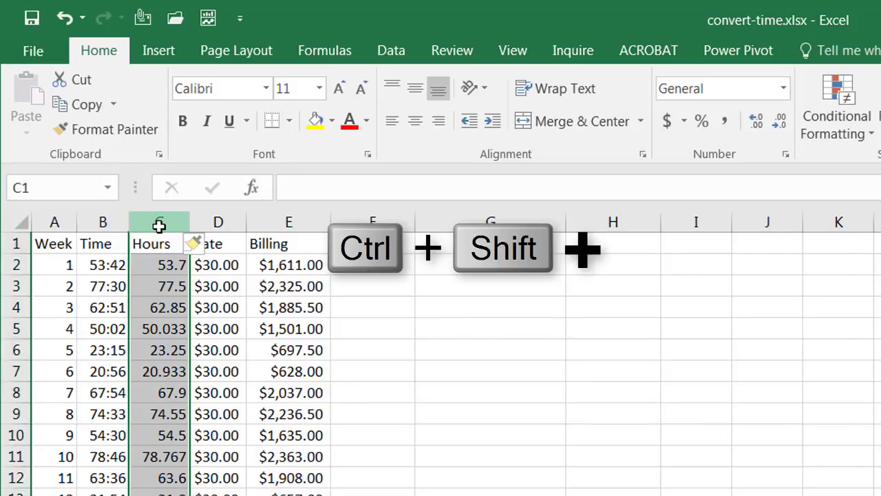
key(ctrl+shift+plus)
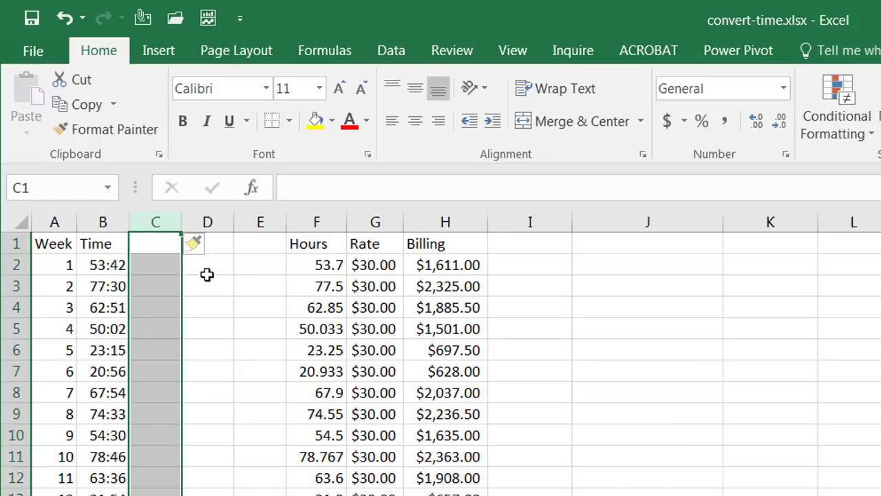
click(160, 239)
text(MROUND)
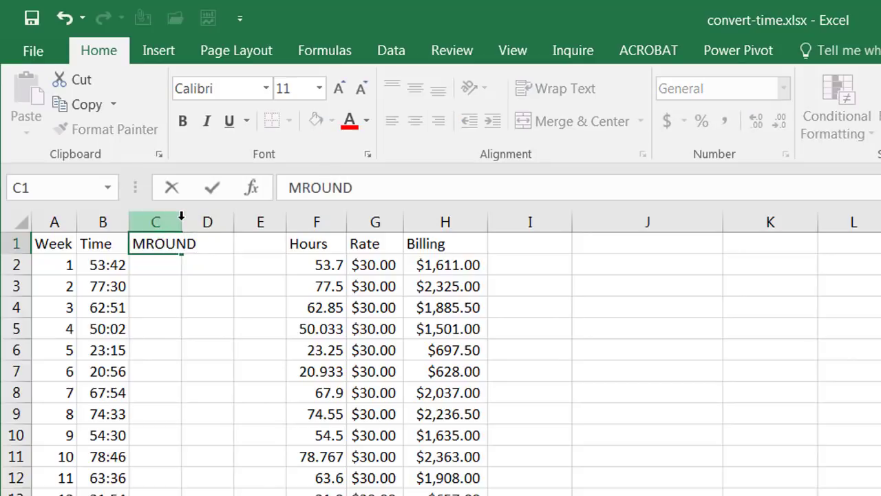
- AutoFit column C and enter =MROUND(B2,"0:15") in C2, rounding 53:42 to 53:45
click(180, 219)
double_click(180, 218)
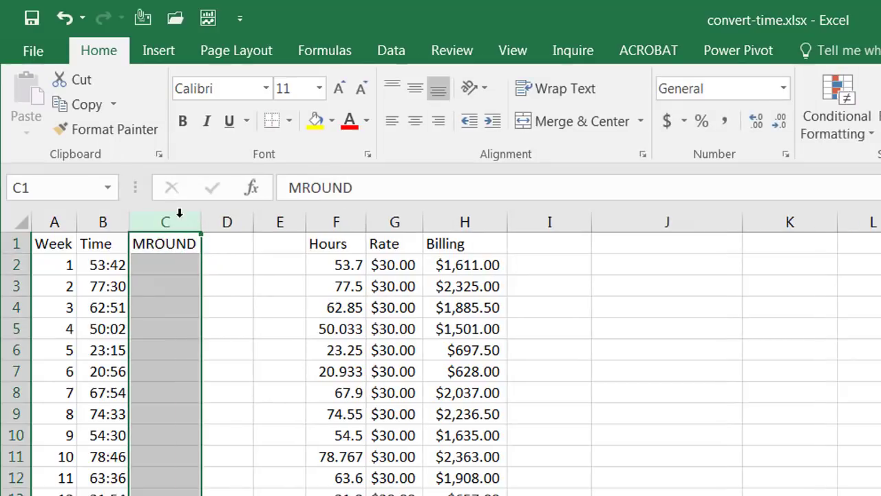
click(177, 262)
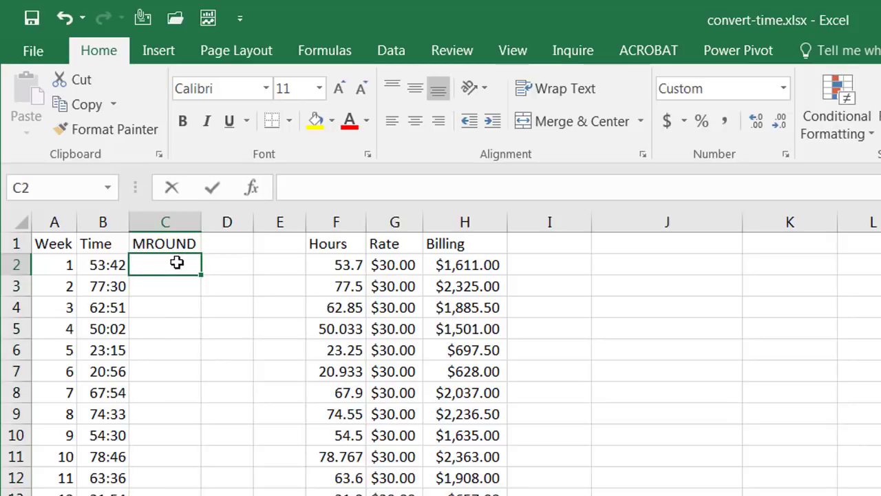
text(=m)
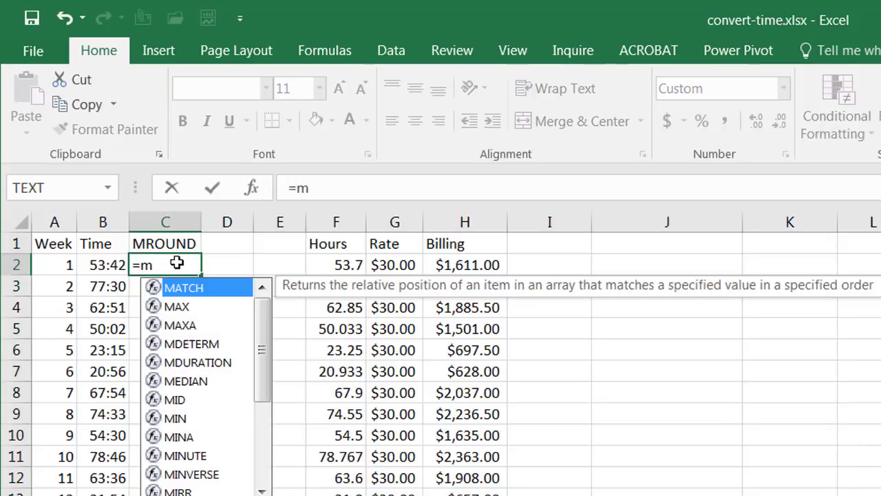
text(r)
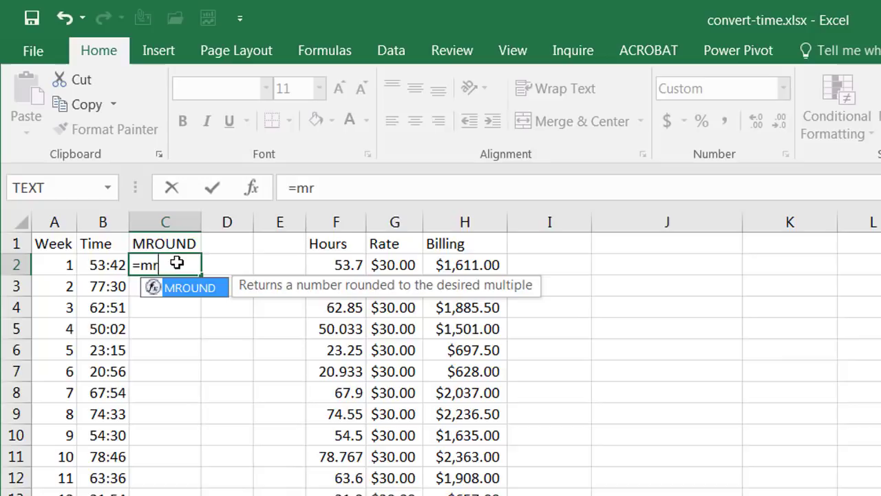
text(ound)
key(Tab)
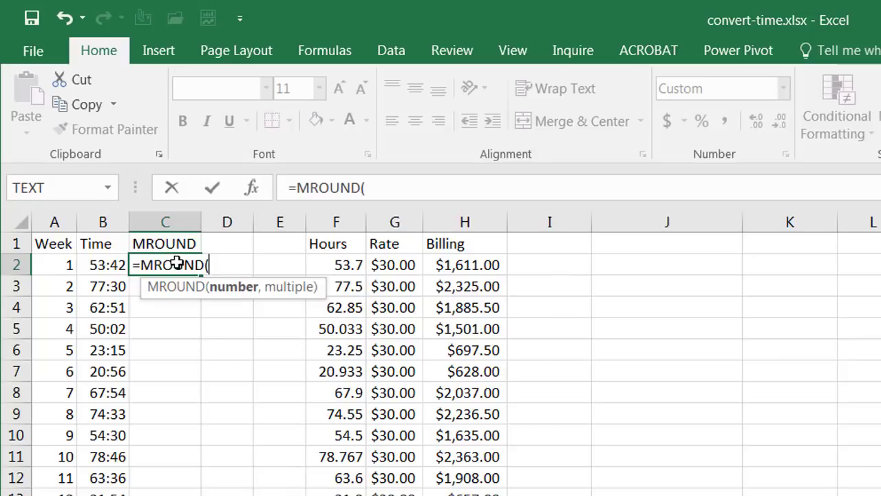
click(108, 264)
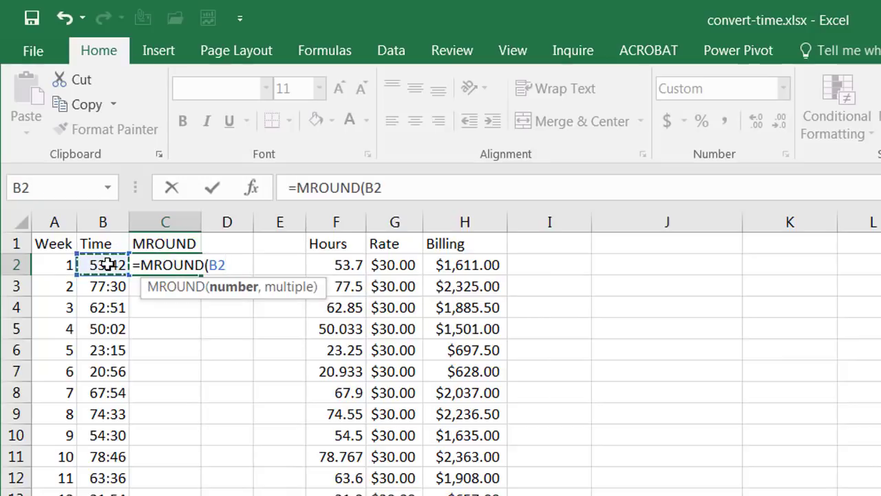
text(,)
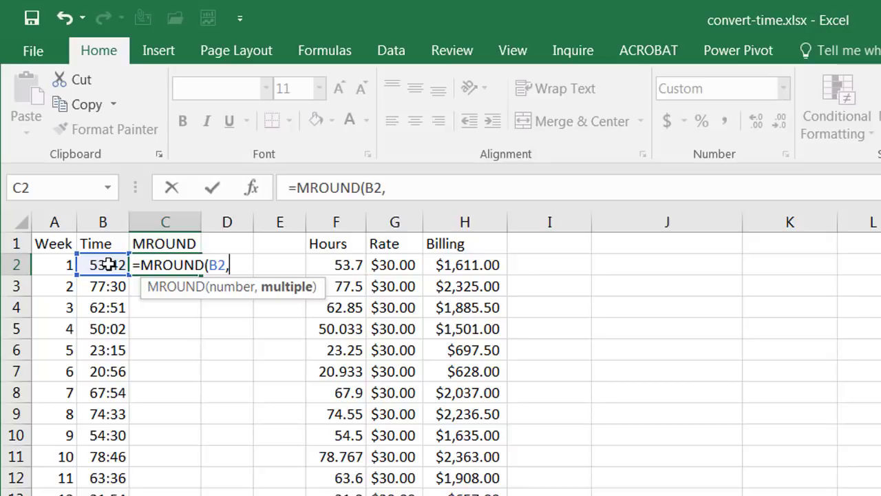
text("0:15"))
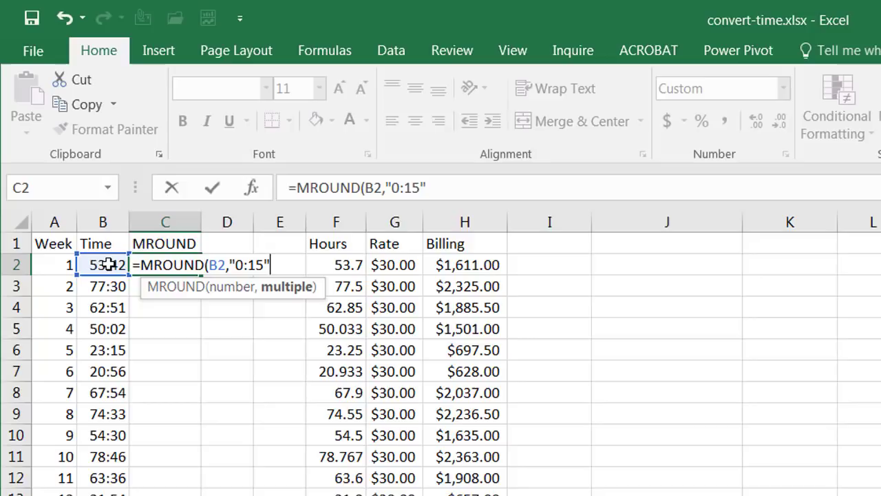
key(Return)
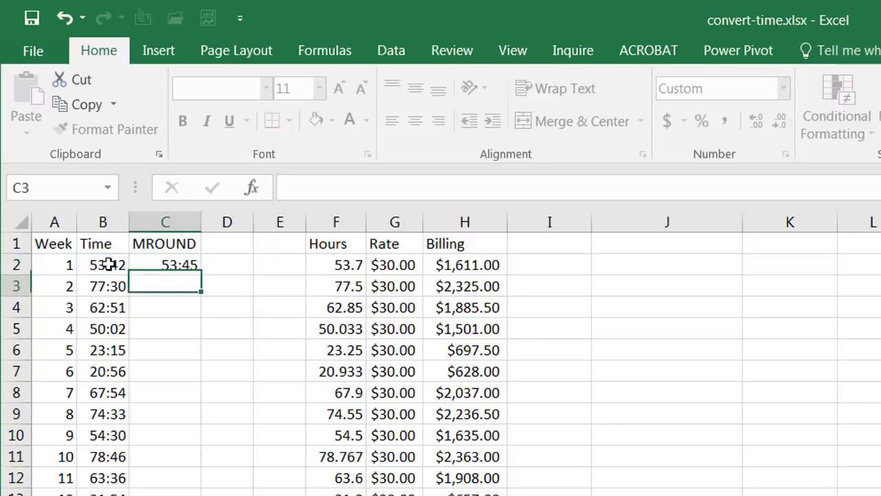
click(145, 266)
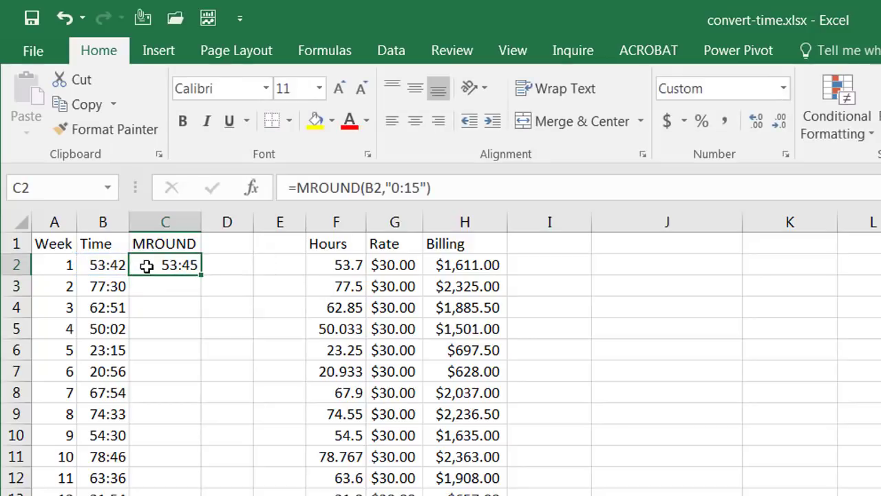
- Fill the MROUND formula down all weeks and compare weeks 2–4 against their original times
double_click(202, 275)
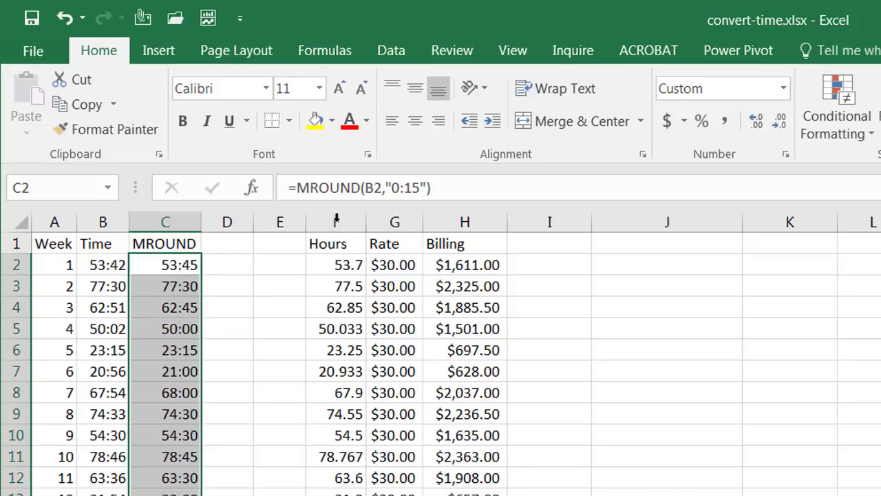
click(170, 286)
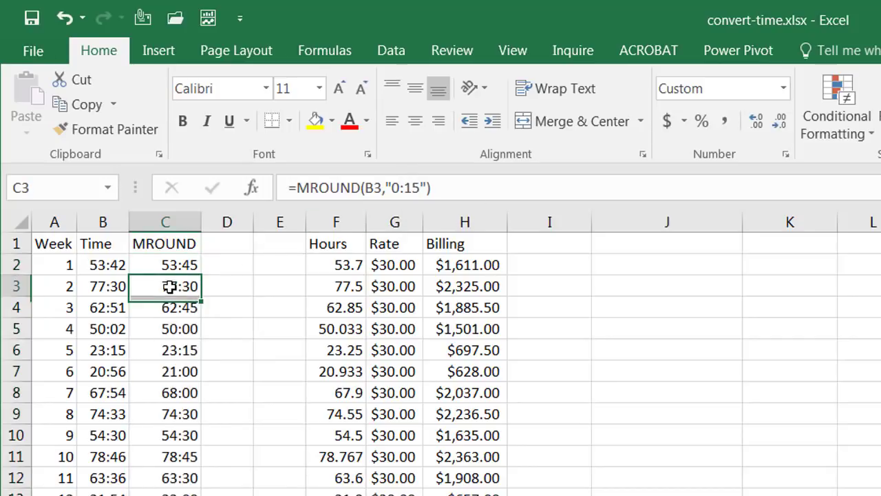
click(107, 308)
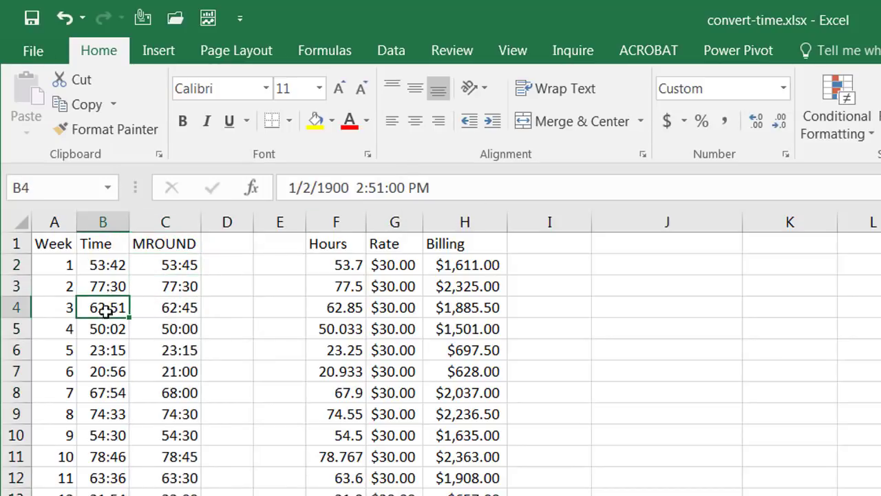
click(172, 310)
click(103, 330)
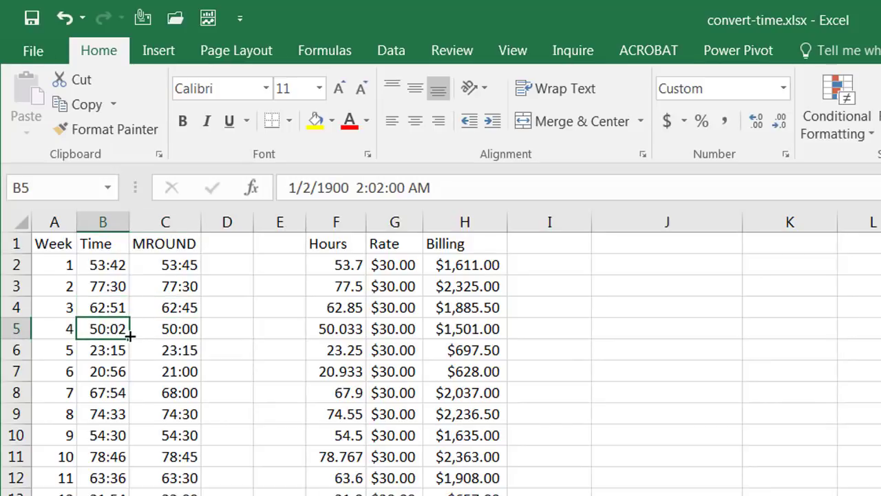
click(165, 328)
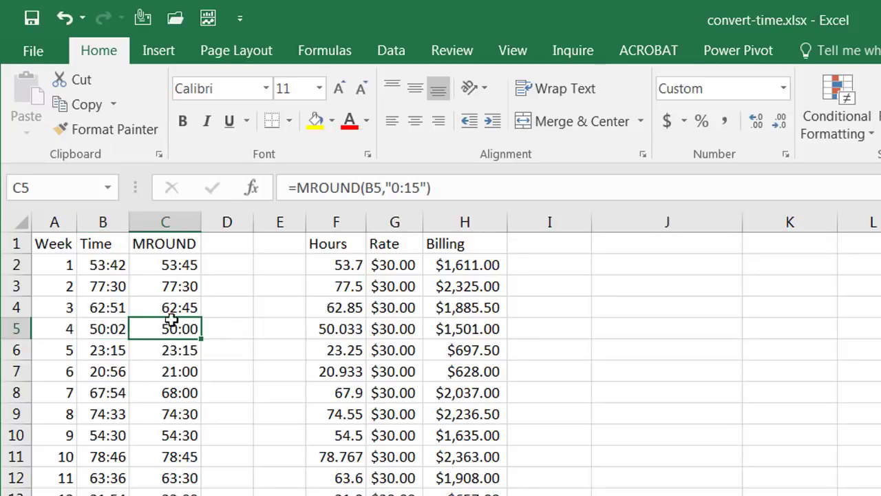
click(226, 244)
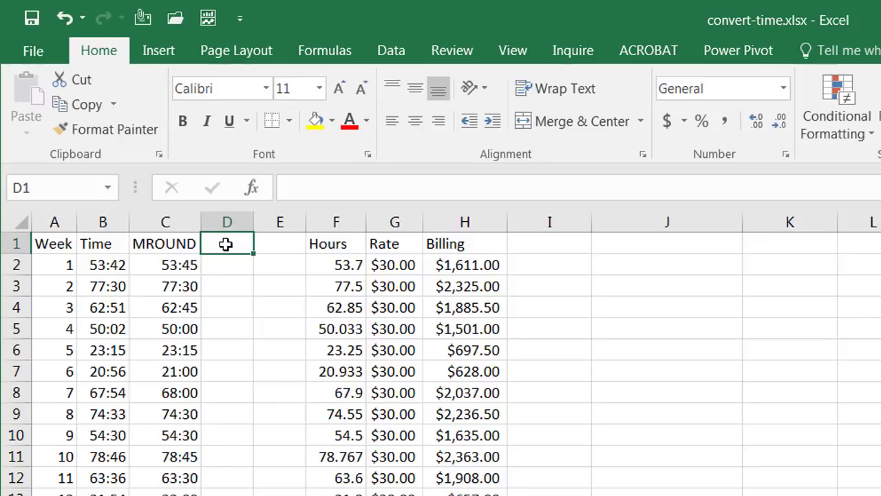
- Head column D with CEILING and fit the column width to it
text(CEILING)
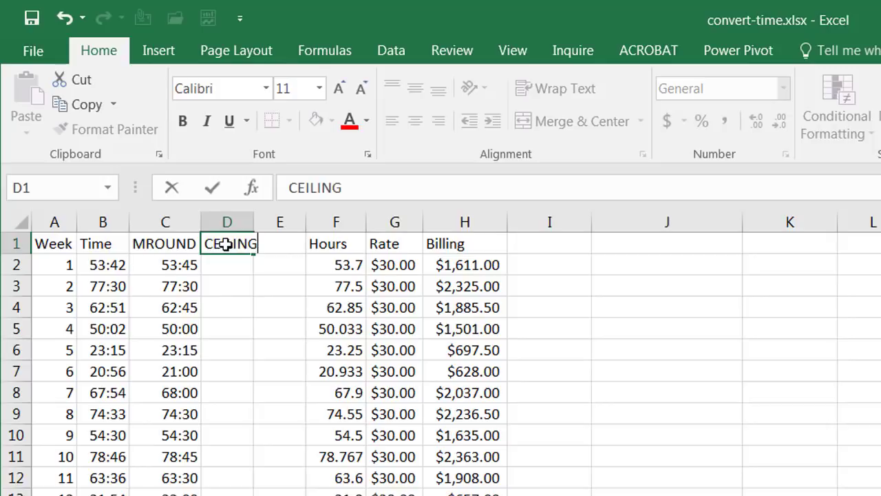
key(Return)
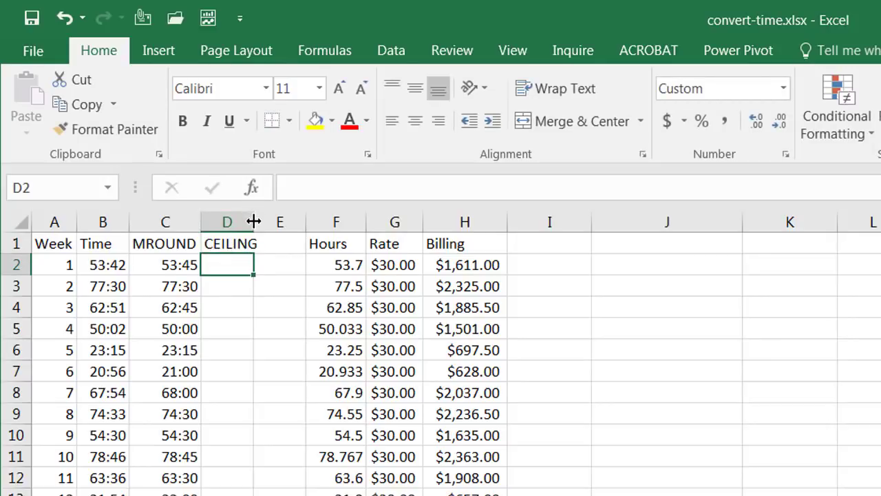
double_click(254, 213)
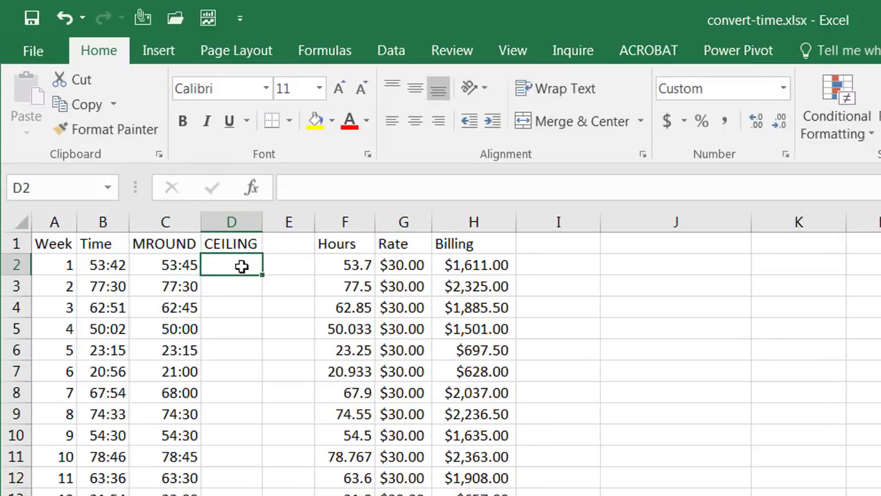
- Build =CEILING.MATH(B2,15/60/24) in D2 and evaluate 15/60/24 with F9 to 0.0104166666666667
text(=)
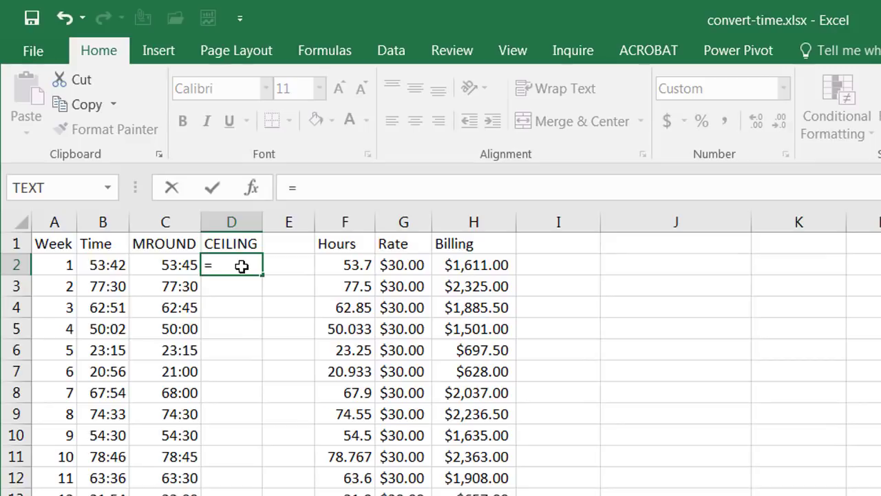
text(cei)
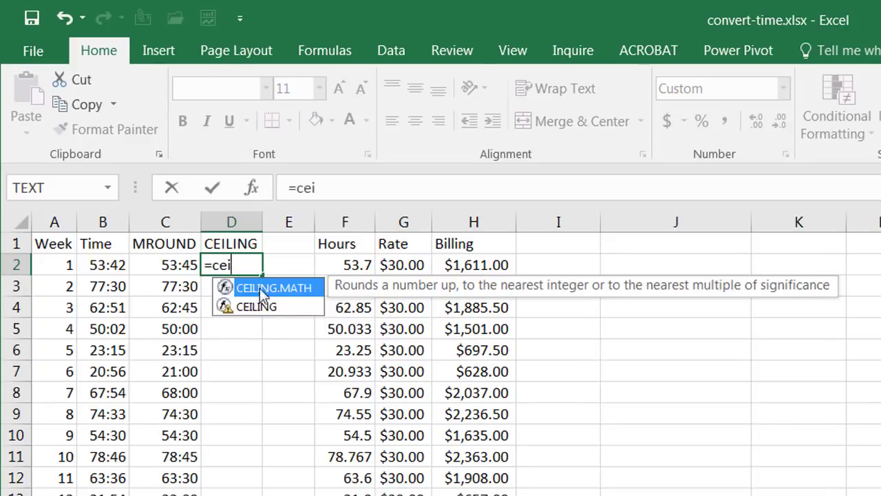
double_click(259, 288)
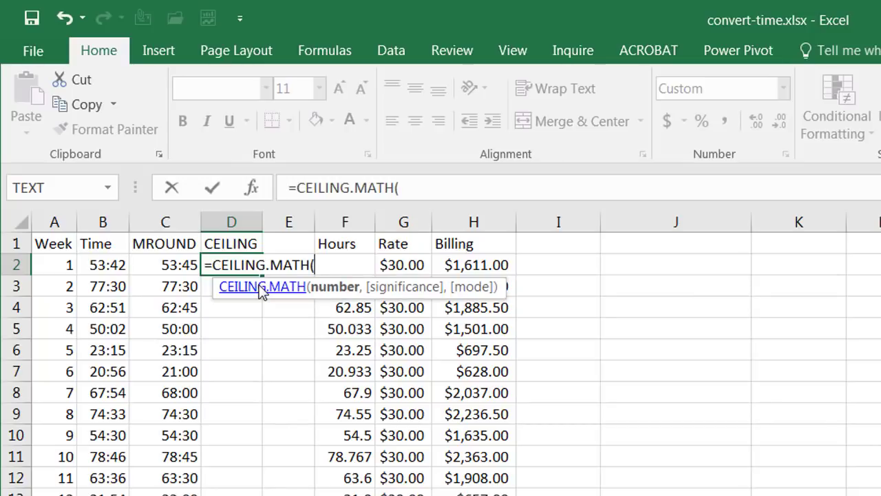
click(103, 267)
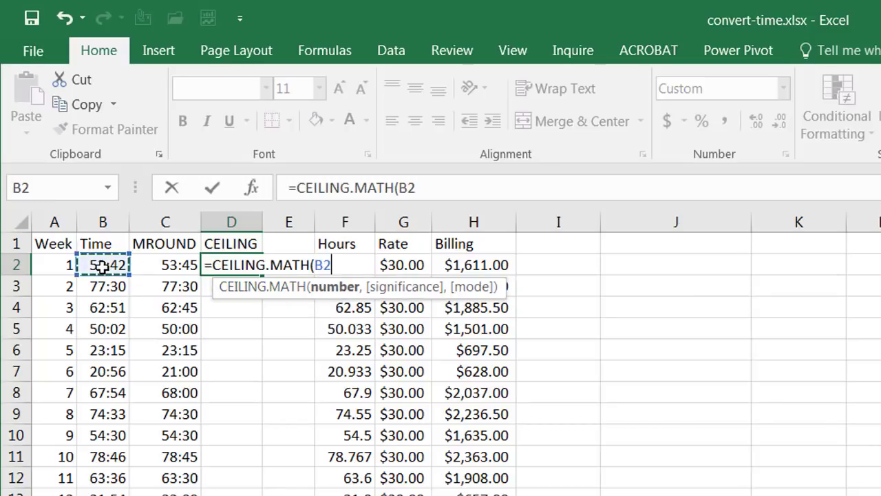
text(,)
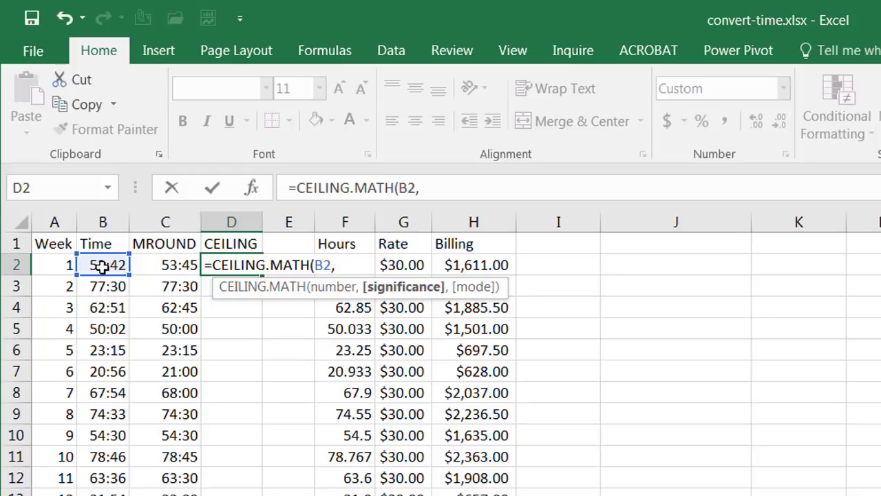
text(15/60/)
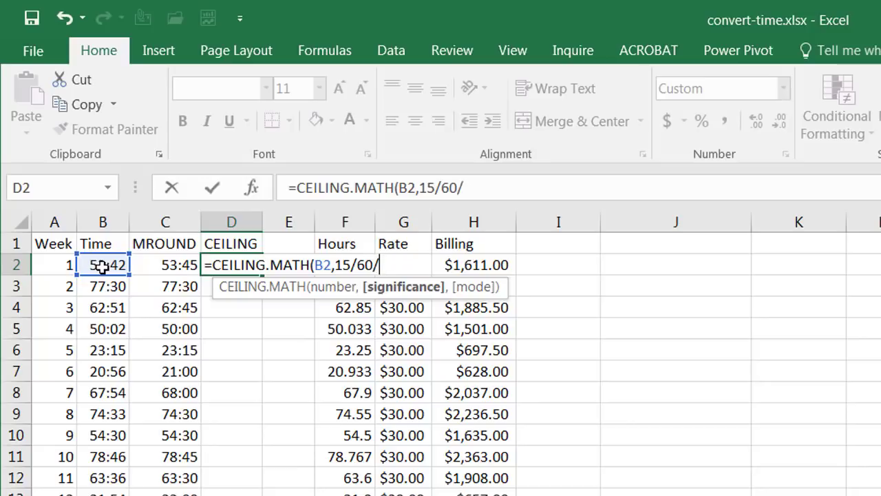
text(24)
text())
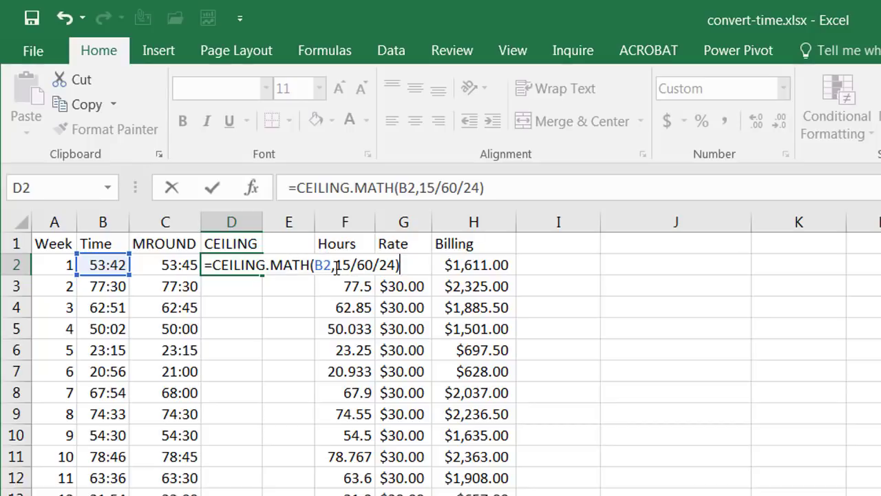
drag(336, 268, 397, 268)
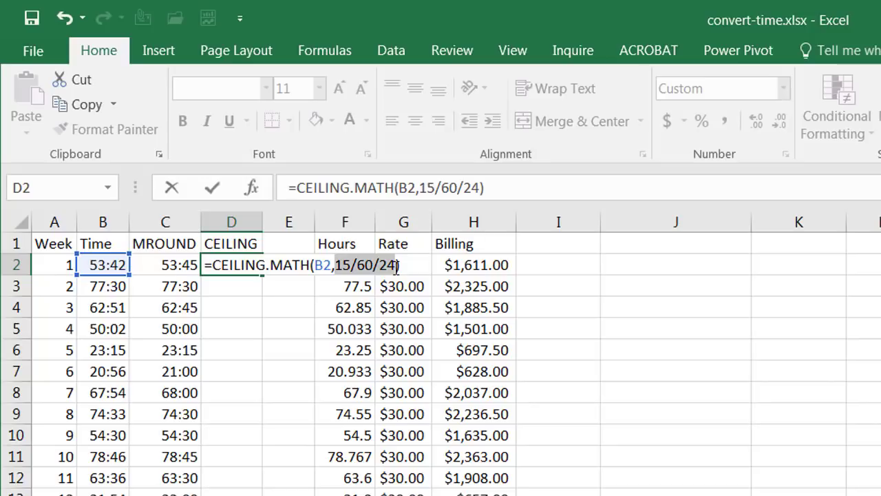
key(F9)
key(F9)
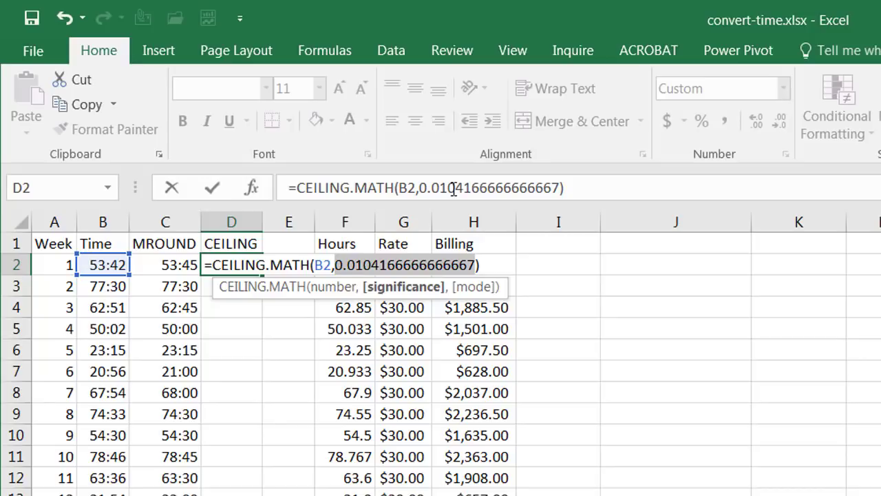
- Re-enter =CEILING.MATH(B2,15/60/24) in D2 and fill it down column D
key(Escape)
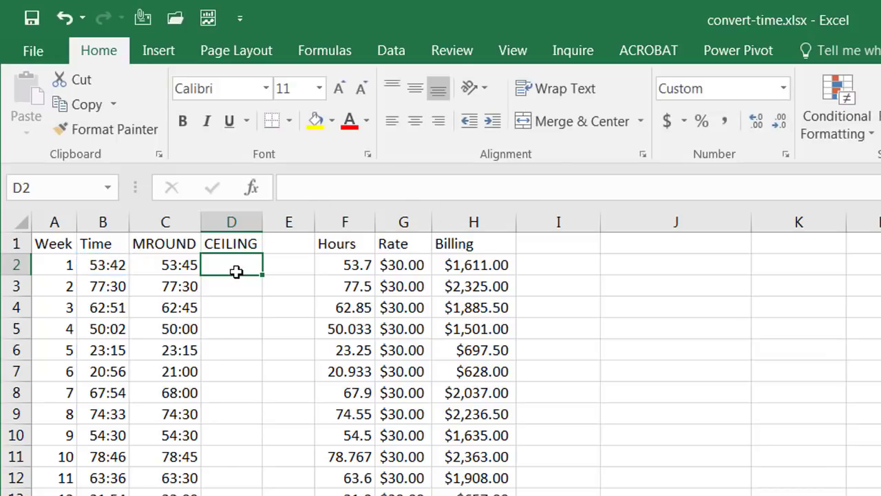
text(=ce)
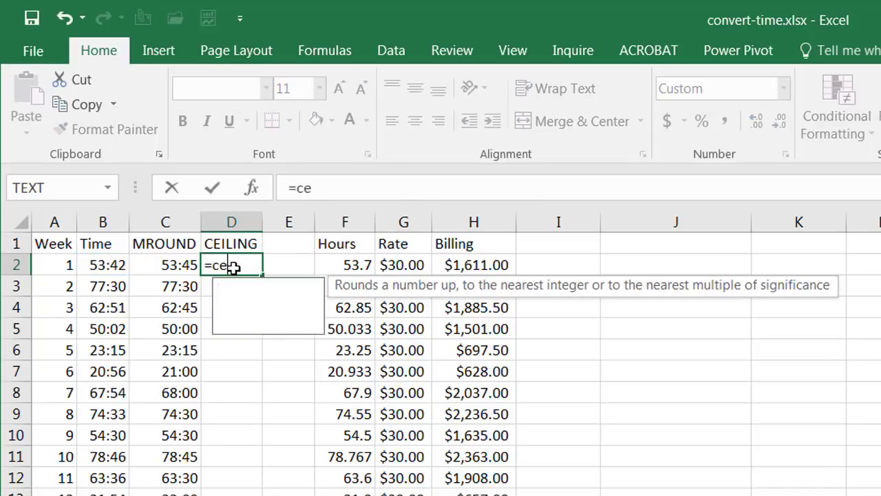
text(il)
double_click(301, 301)
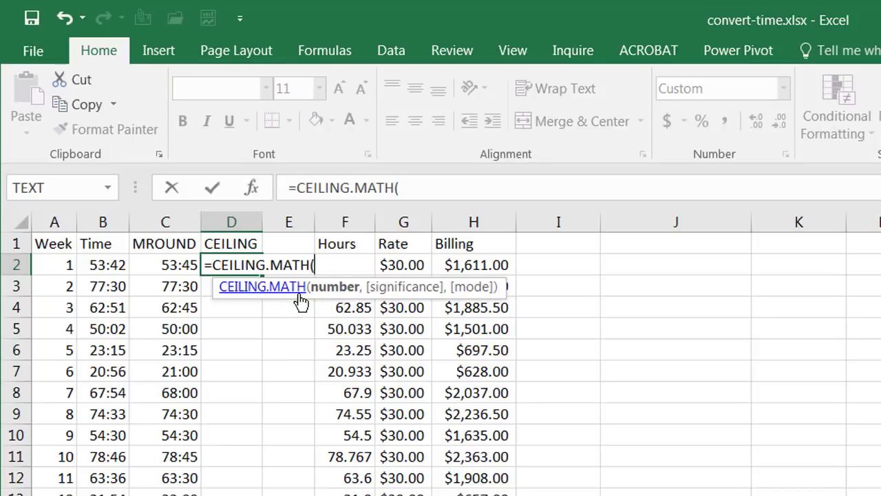
click(103, 265)
text(,)
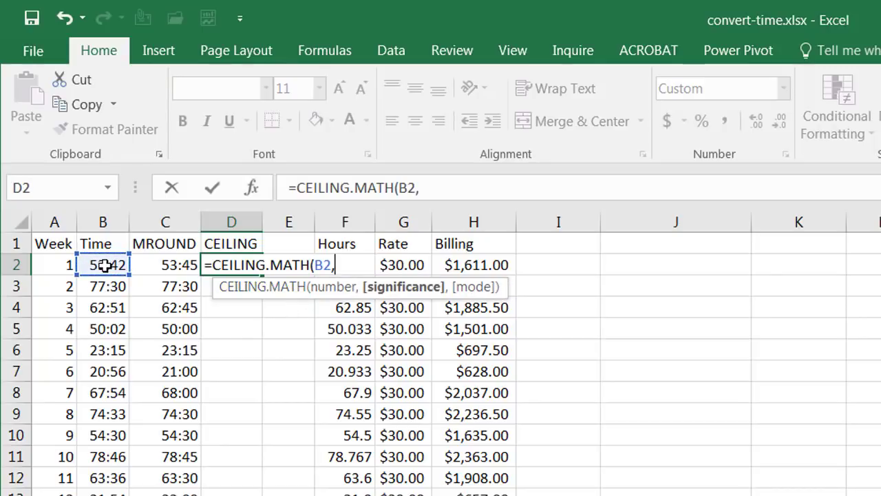
text(15/60/24)
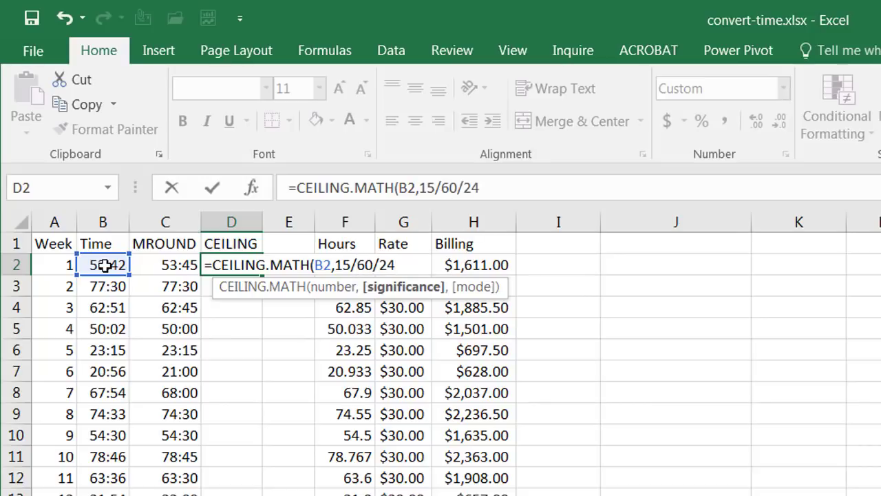
text())
key(Return)
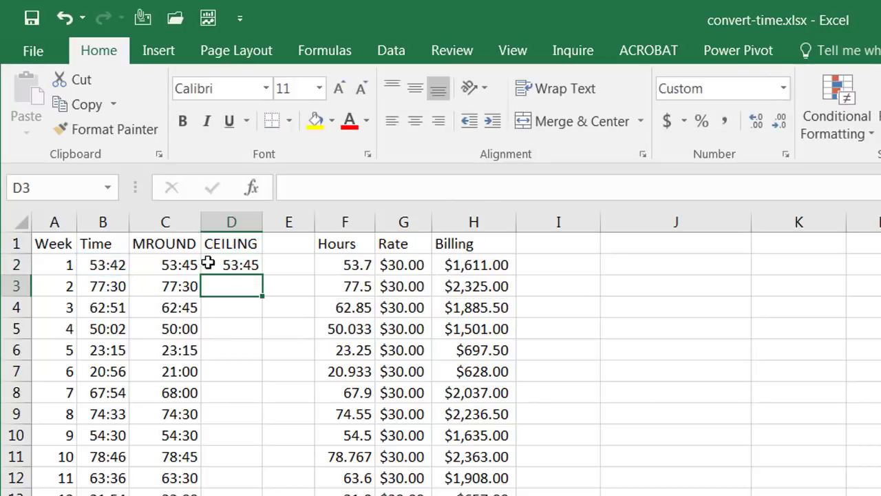
click(233, 262)
double_click(264, 273)
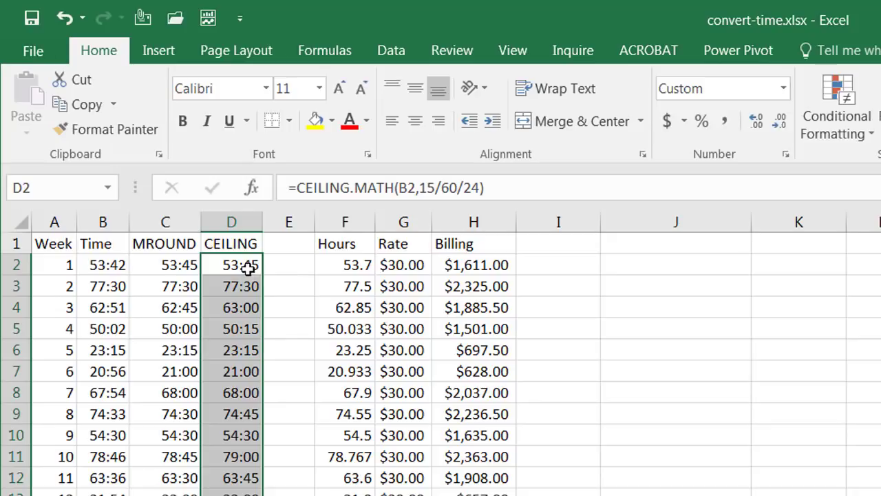
- Compare week 4's time with its MROUND and CEILING results, then select the CEILING results
click(103, 331)
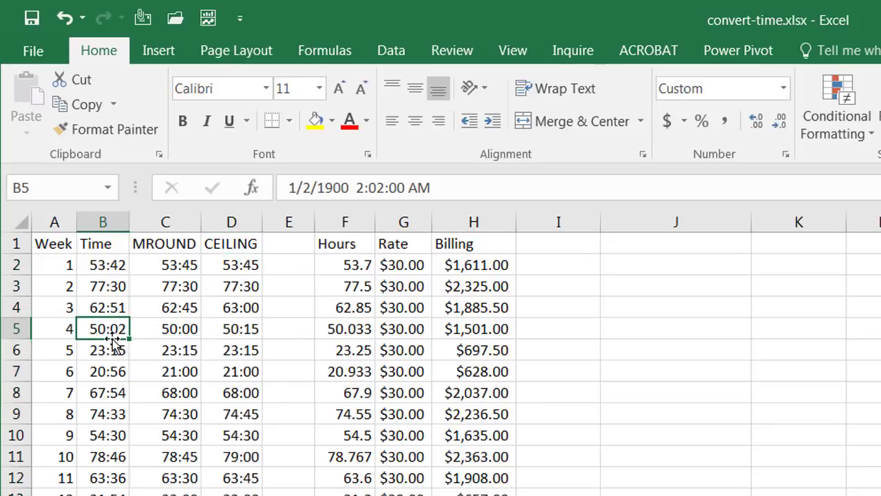
click(176, 331)
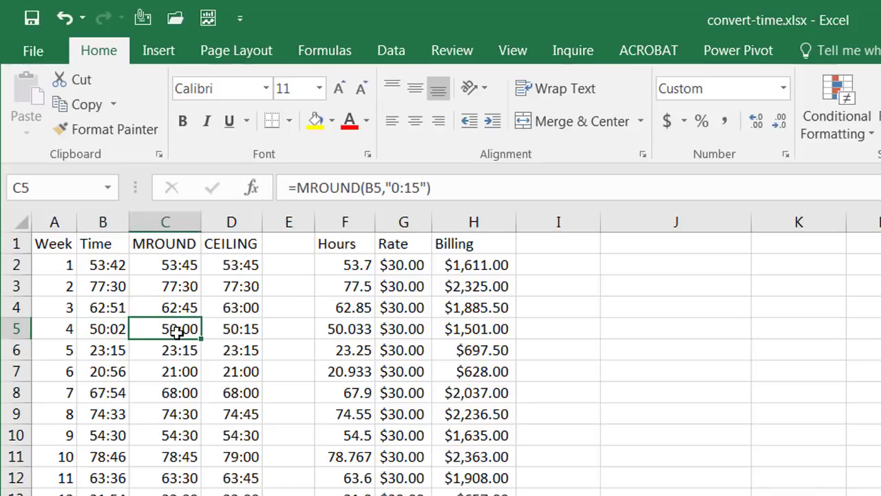
click(249, 333)
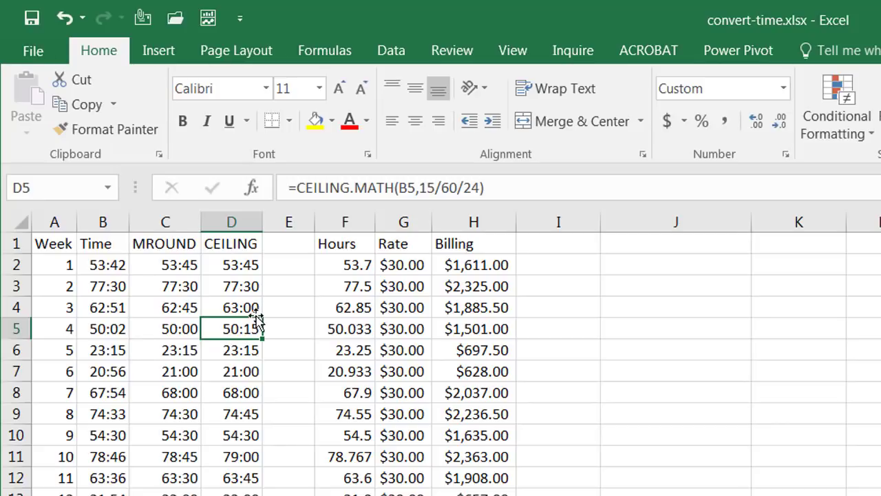
click(262, 273)
key(ctrl+shift+Down)
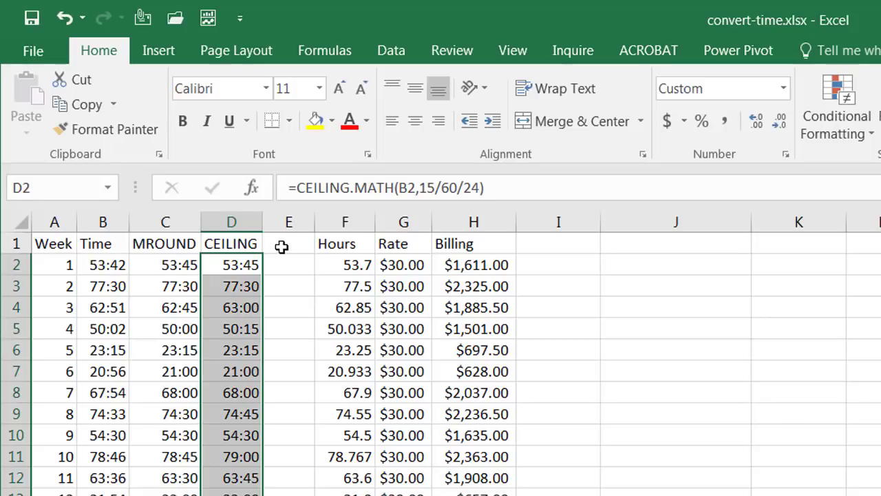
- Enter the header FLOOR in cell E1
click(282, 246)
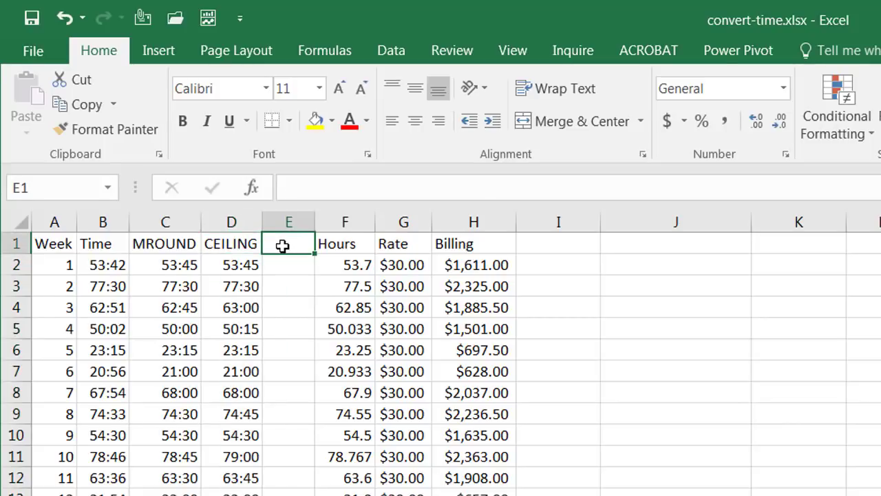
text(FLOO)
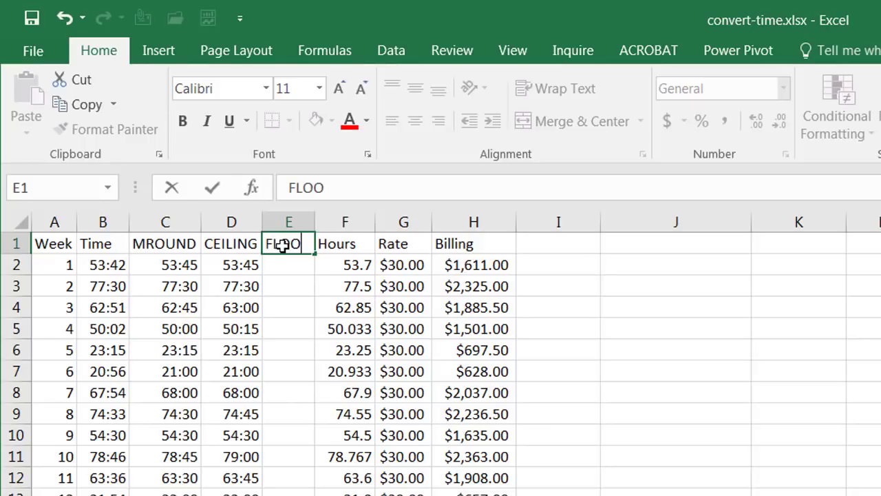
text(R)
key(Return)
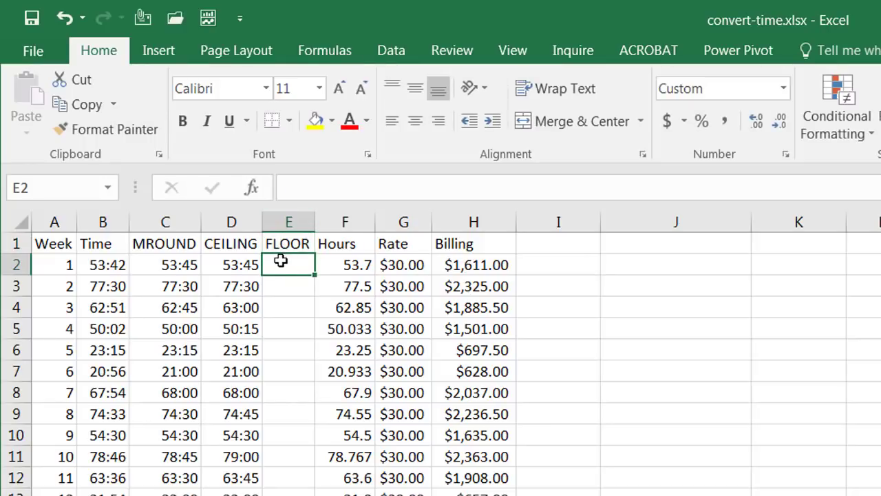
- Copy D2's CEILING.MATH formula text and paste it into E2
click(230, 262)
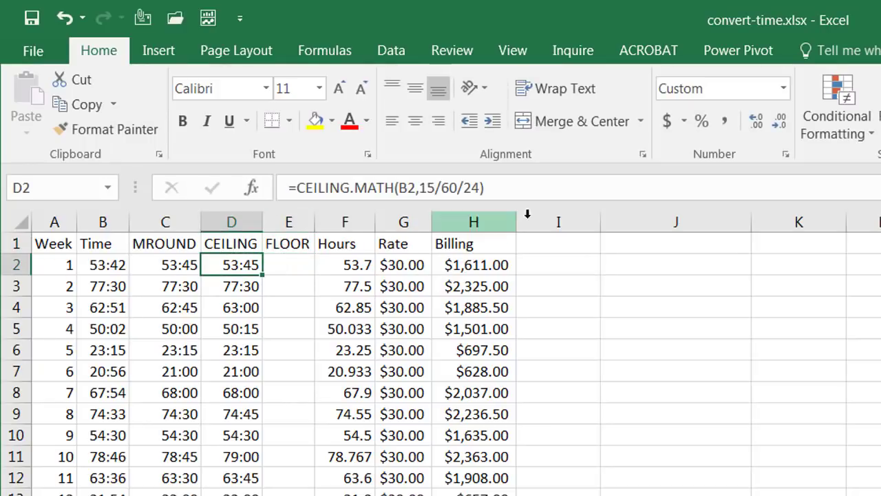
drag(530, 189, 148, 191)
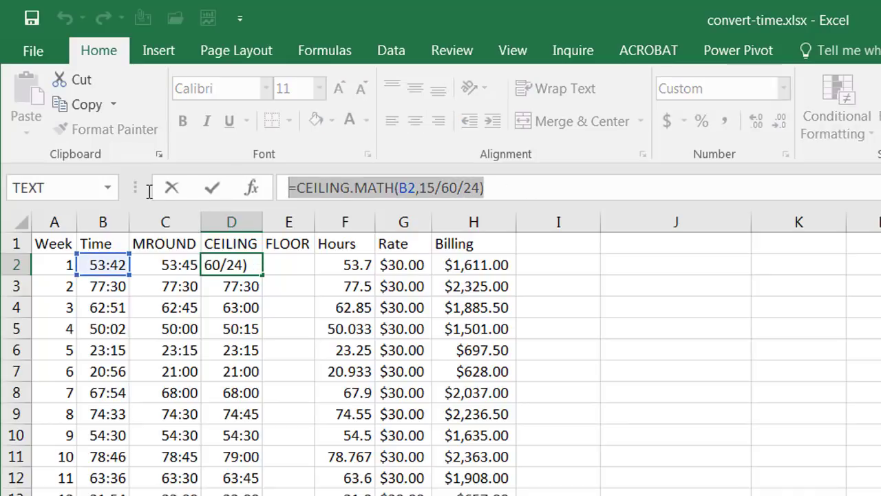
key(ctrl+c)
key(Escape)
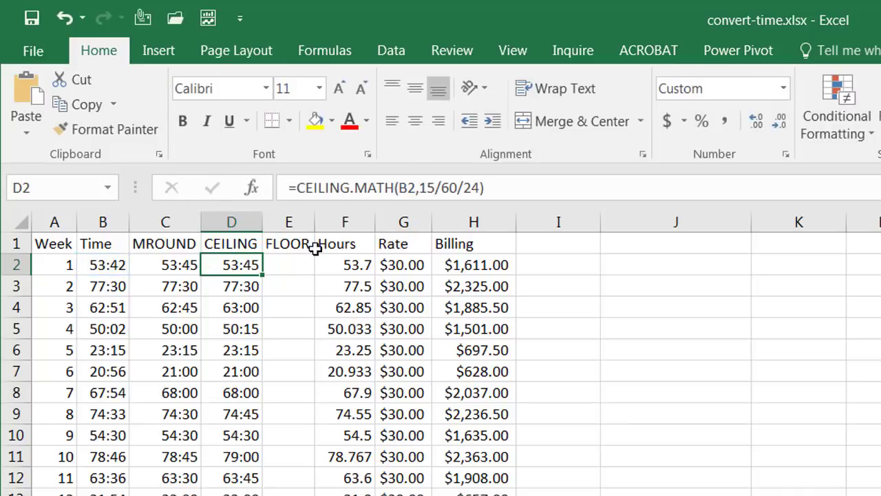
click(303, 262)
click(340, 190)
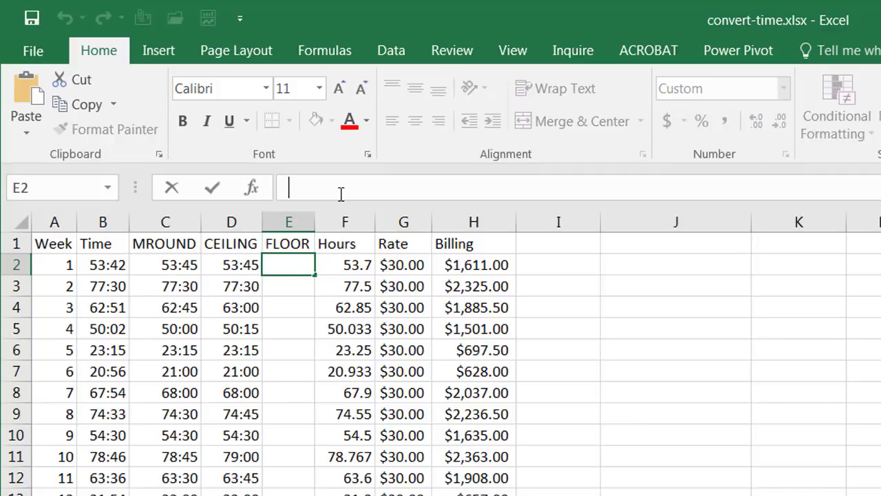
key(ctrl+v)
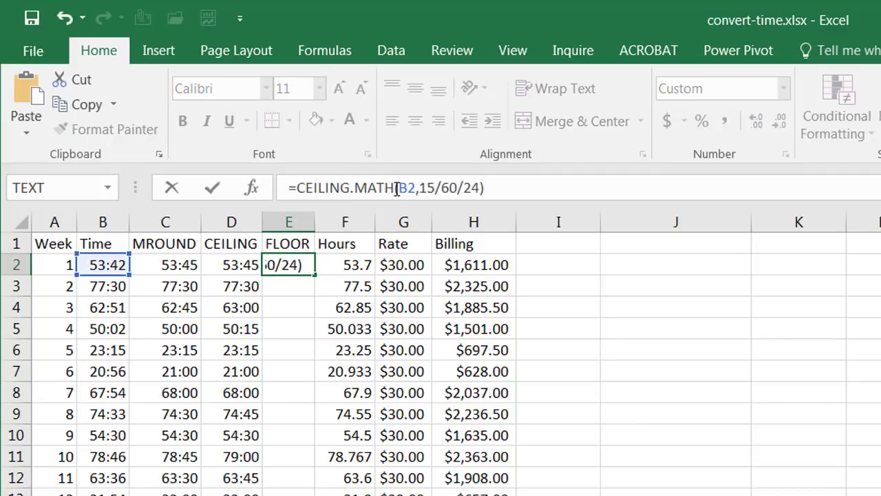
- Change the function to FLOOR.MATH, fixing the leftover .MATH error, so E2 rounds 53:42 to 53:30
drag(350, 188, 300, 192)
text(fl)
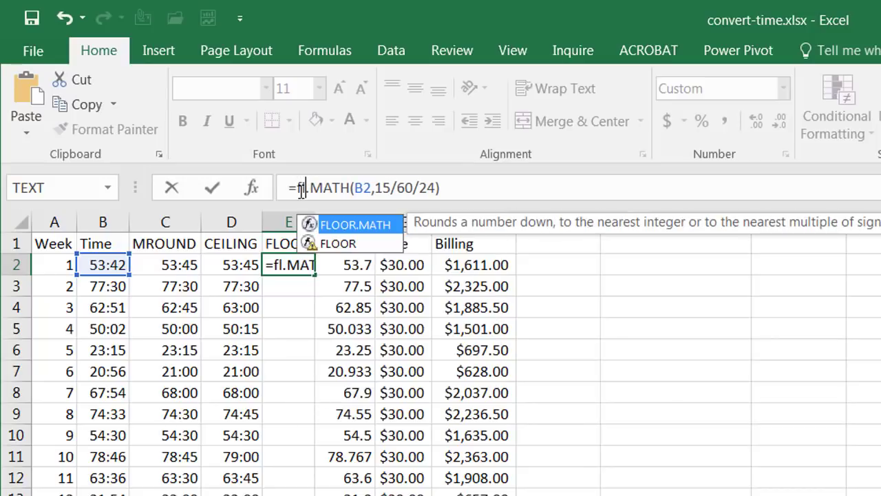
double_click(339, 223)
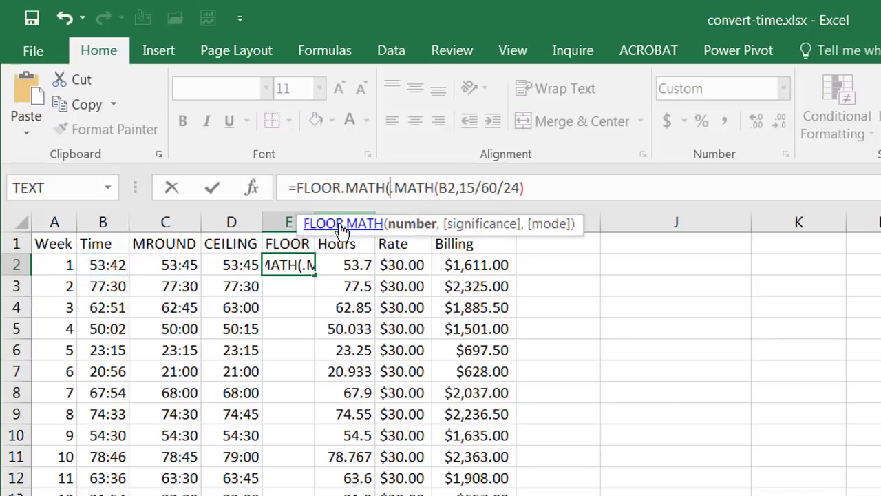
key(Return)
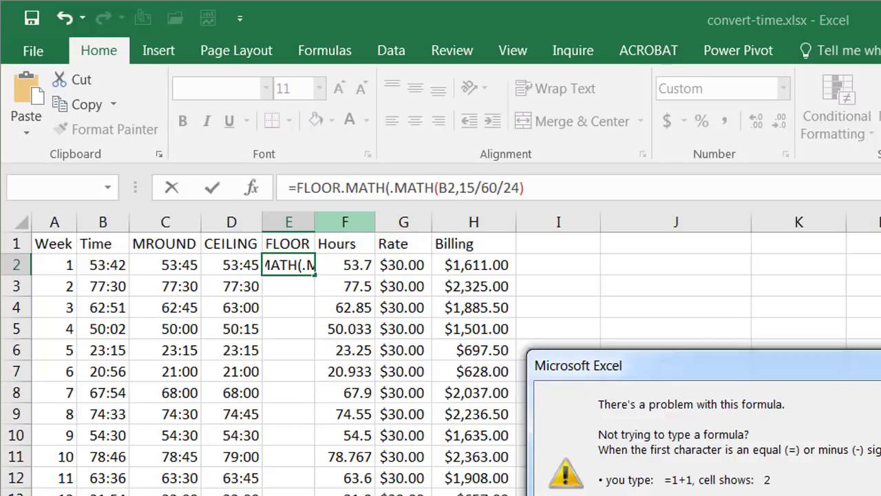
key(Return)
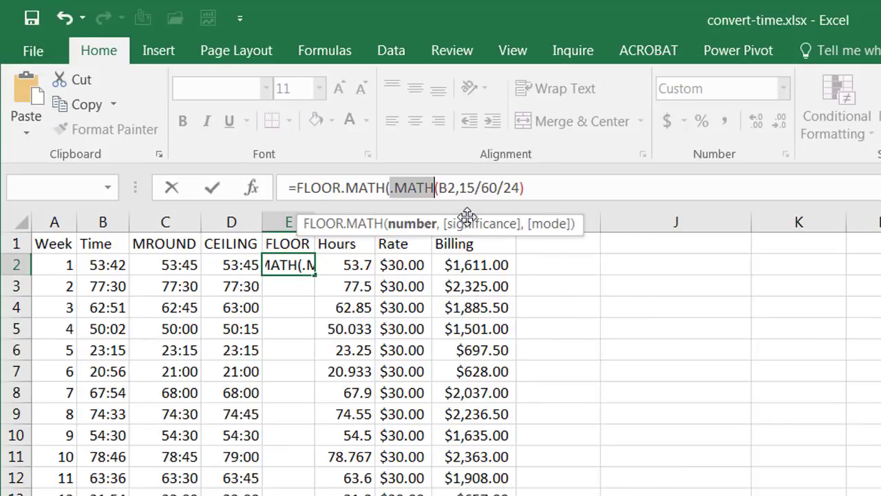
key(BackSpace)
key(BackSpace)
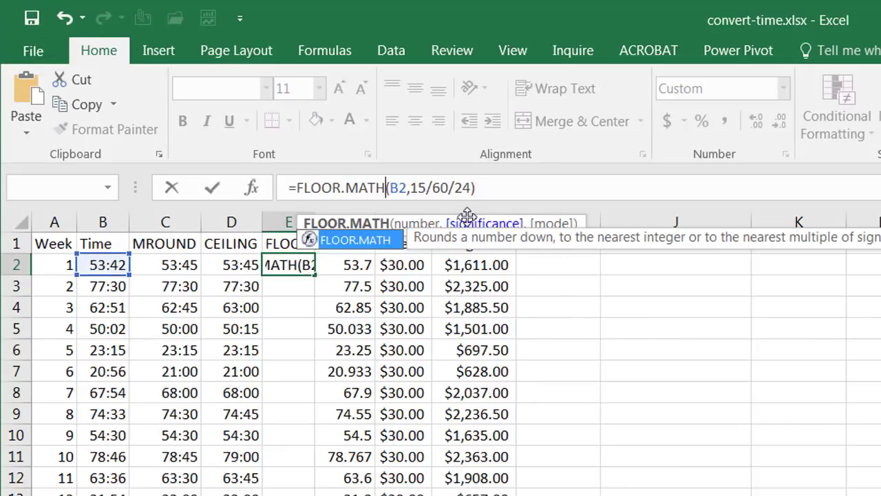
key(Return)
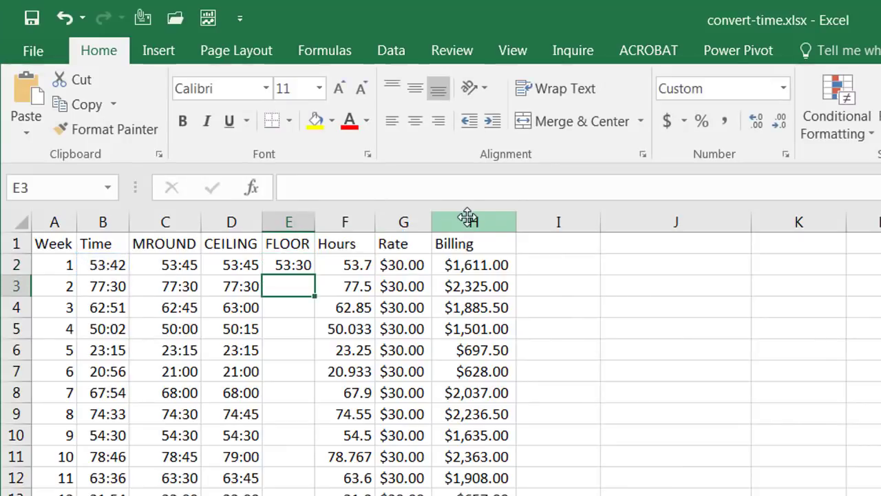
click(310, 270)
- Fill the FLOOR formula down column E, then review week 1's time and the MROUND, CEILING and FLOOR headings
double_click(312, 272)
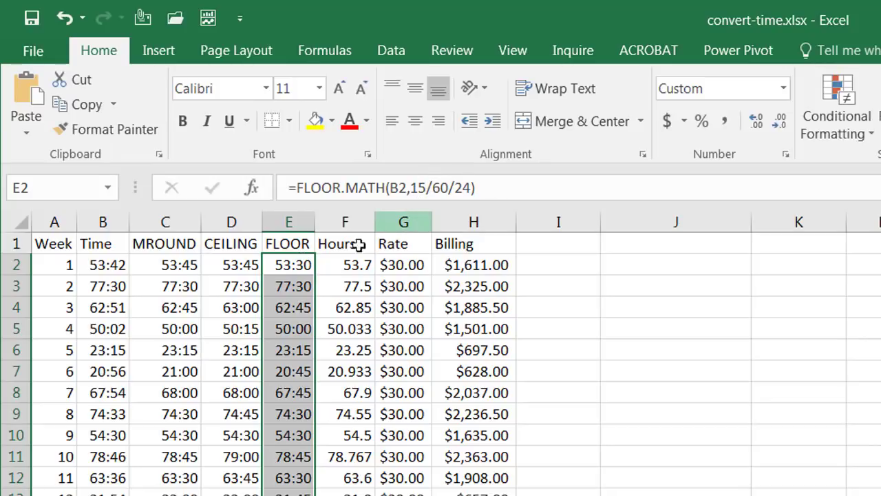
click(98, 270)
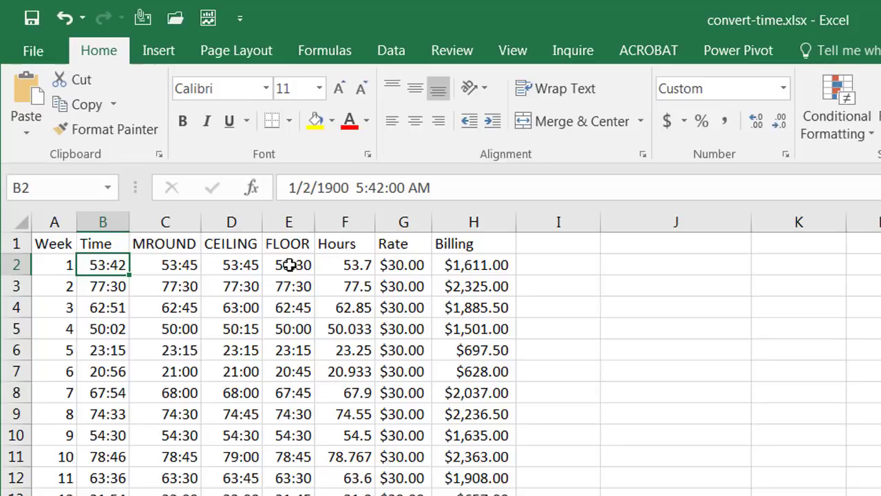
click(166, 245)
click(230, 246)
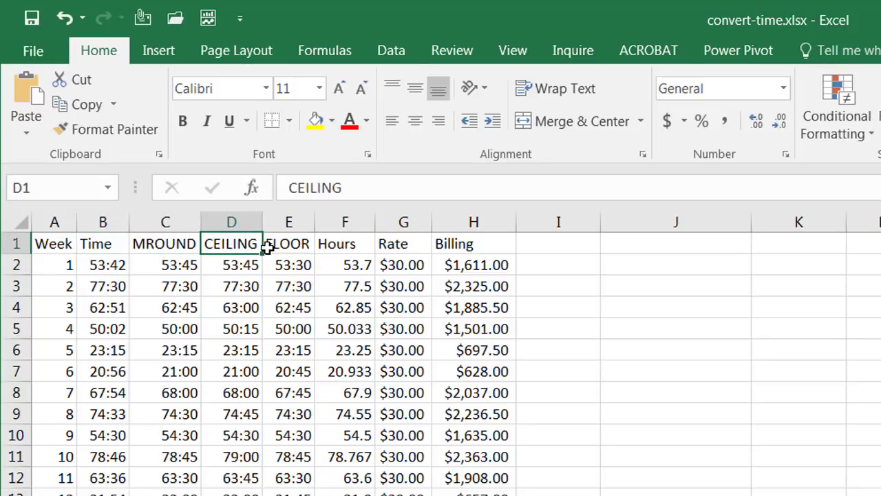
click(292, 244)
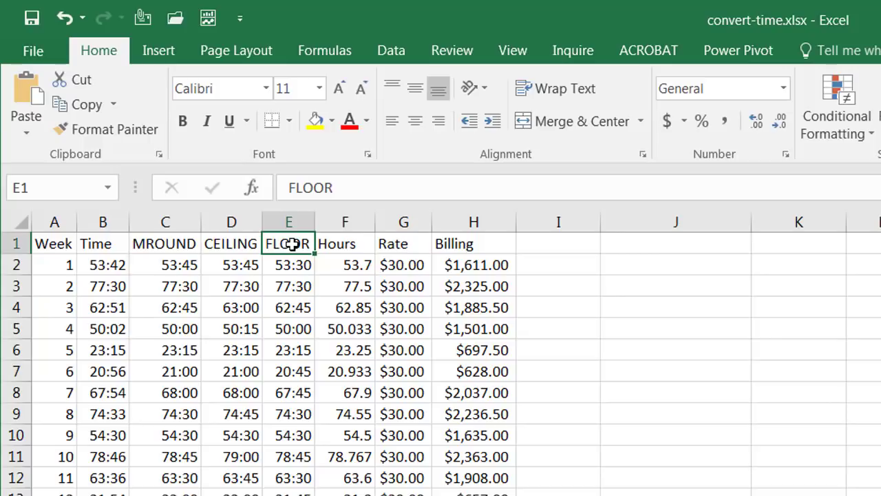
- Change the Hours formula in F2 to =C2*24, format it as General, and fill it down column F
click(349, 266)
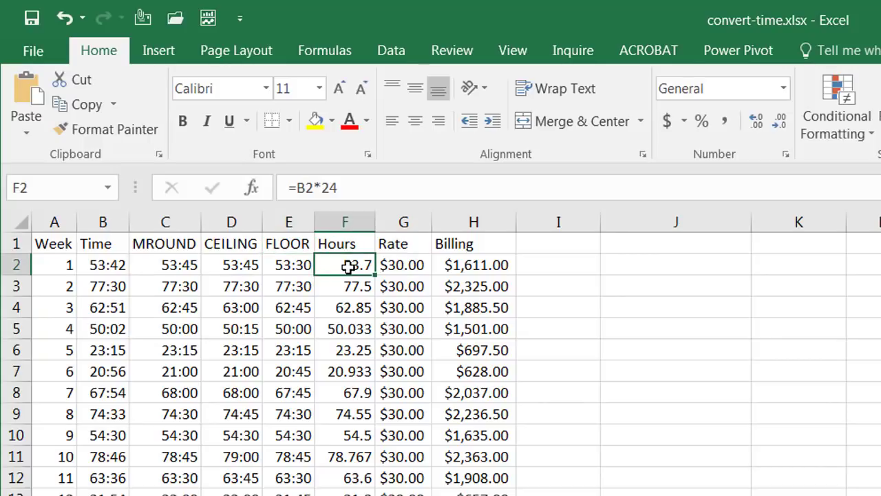
click(307, 186)
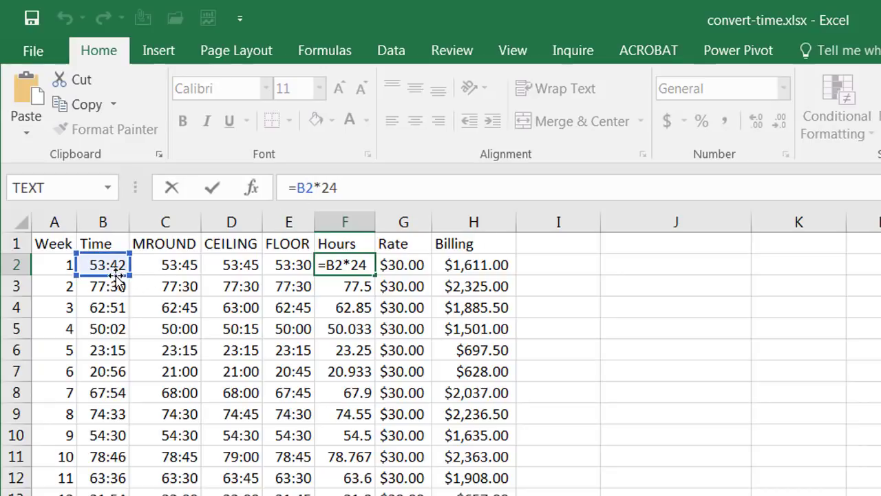
drag(116, 276, 165, 282)
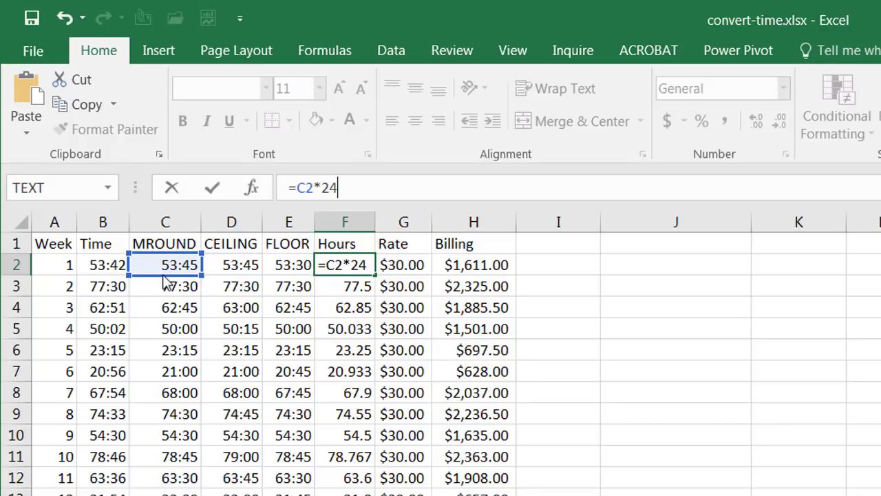
key(Return)
click(363, 268)
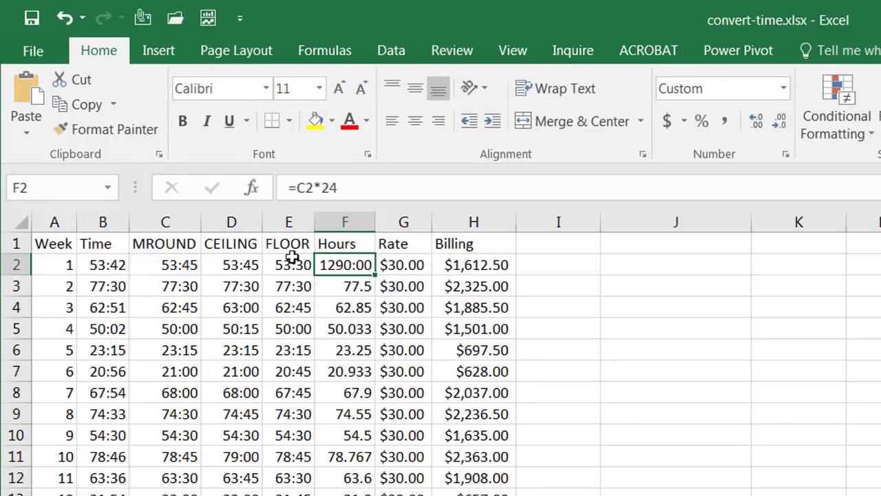
click(784, 88)
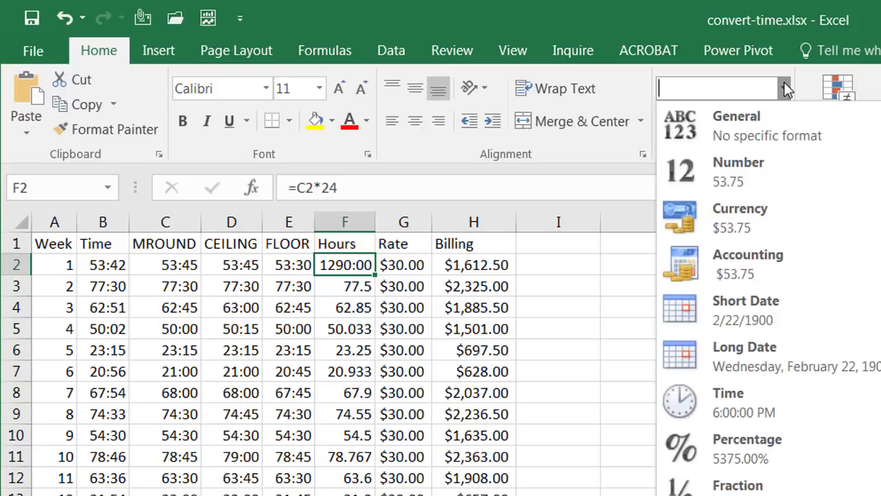
click(763, 116)
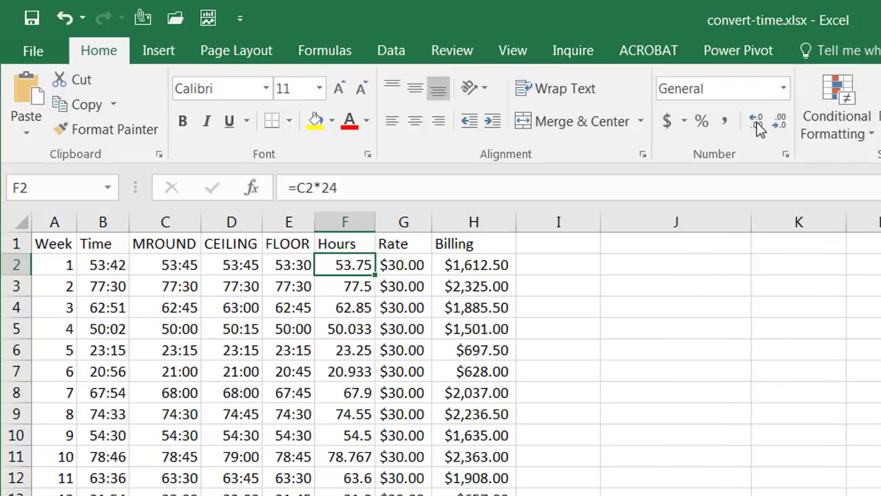
double_click(376, 275)
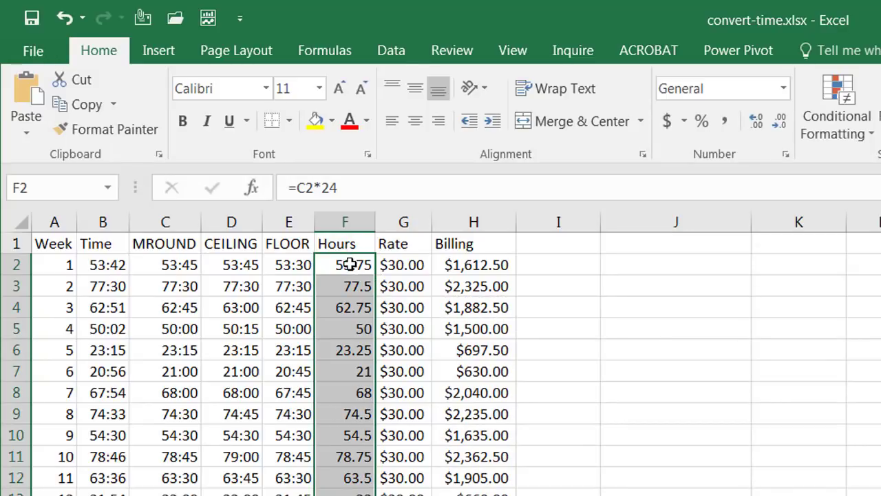
- Change the Hours formula to =D2*24, fill it down column F, and format the results as General
click(349, 264)
click(304, 186)
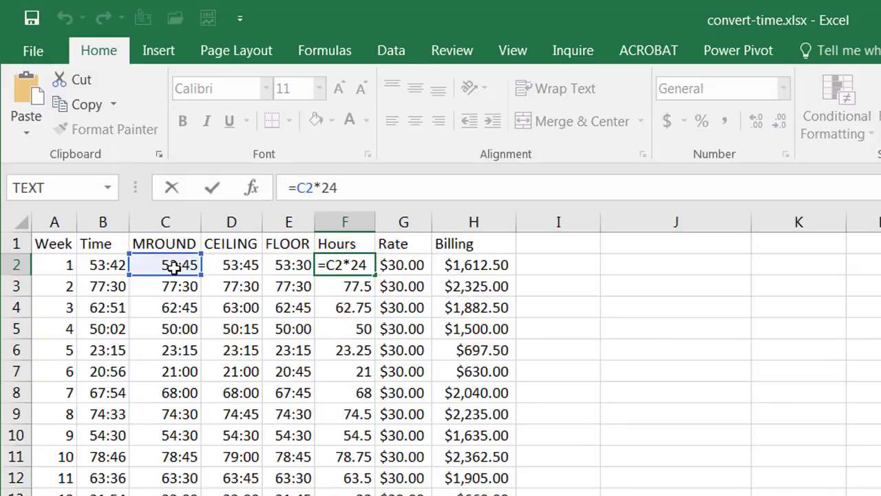
drag(202, 280, 226, 279)
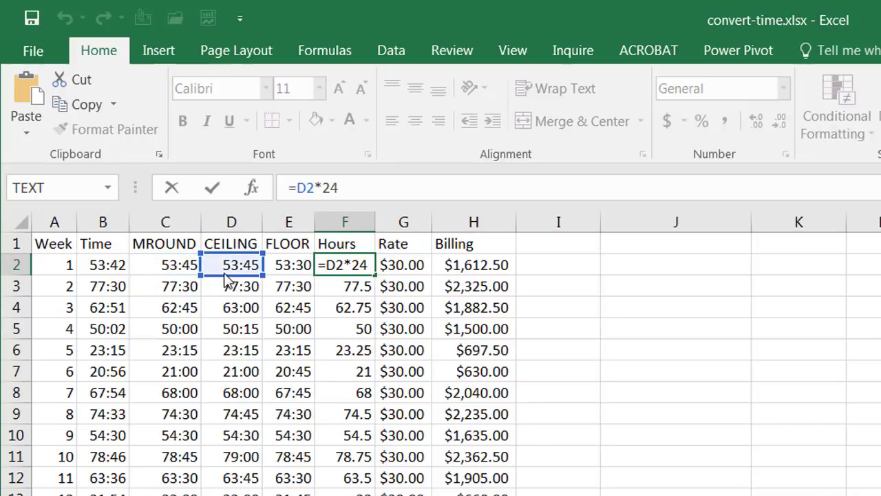
key(Return)
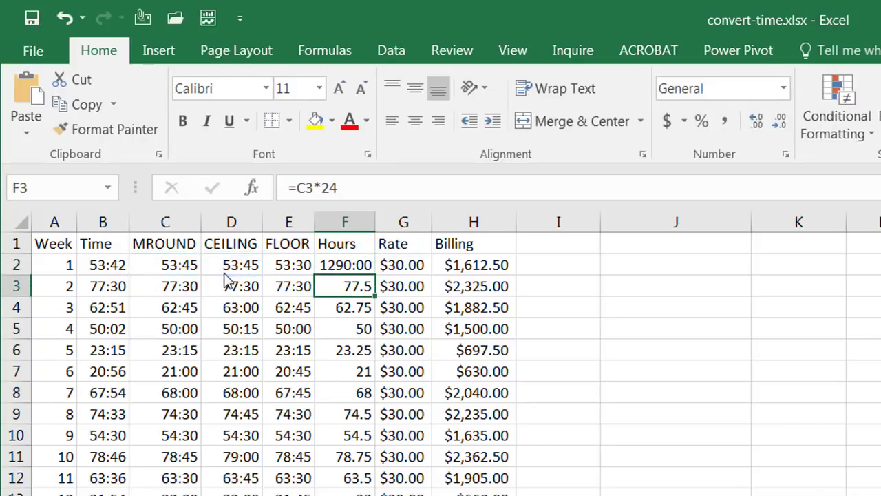
click(325, 264)
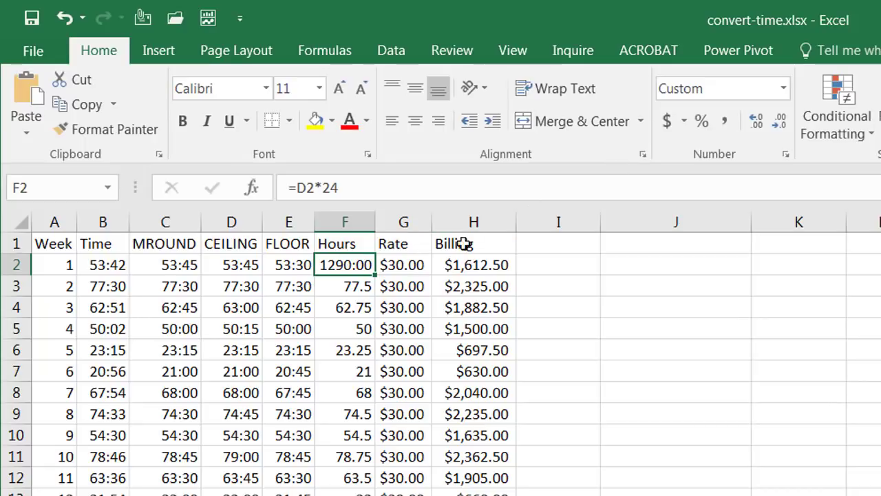
double_click(374, 276)
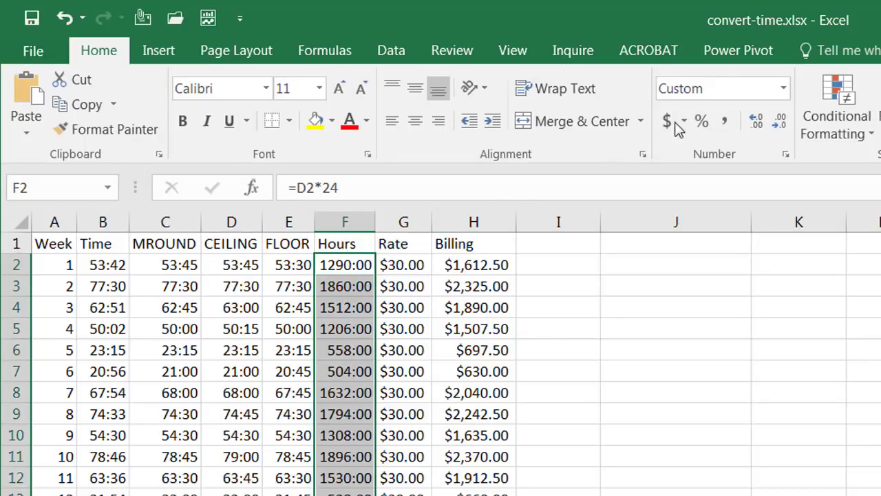
click(783, 90)
click(744, 116)
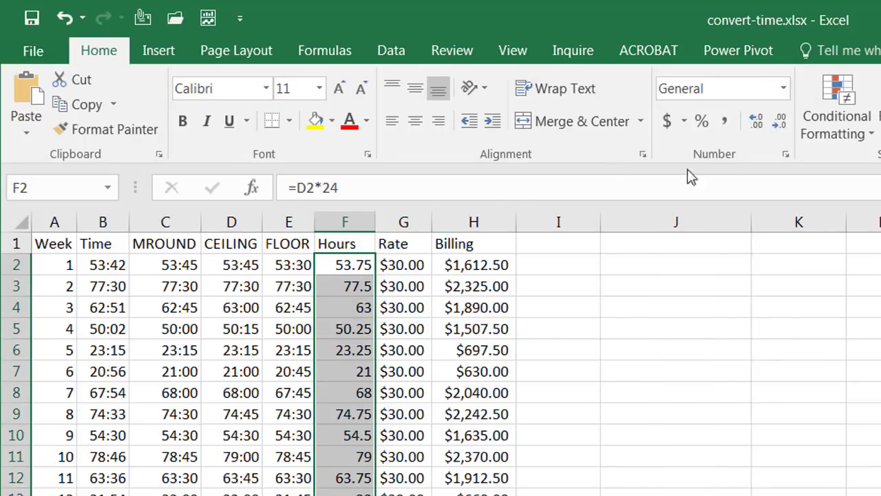
- Change the Hours formula to =E2*24, format it as General, and fill it down column F
click(343, 264)
click(307, 187)
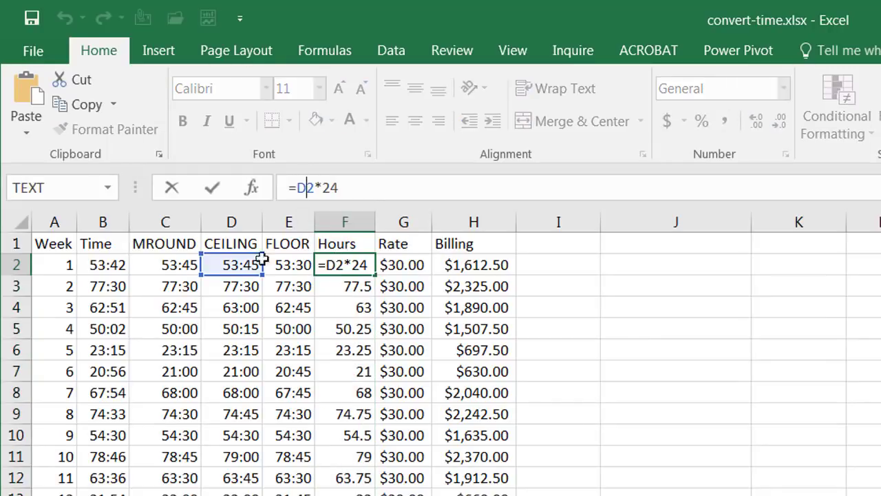
drag(228, 275, 275, 268)
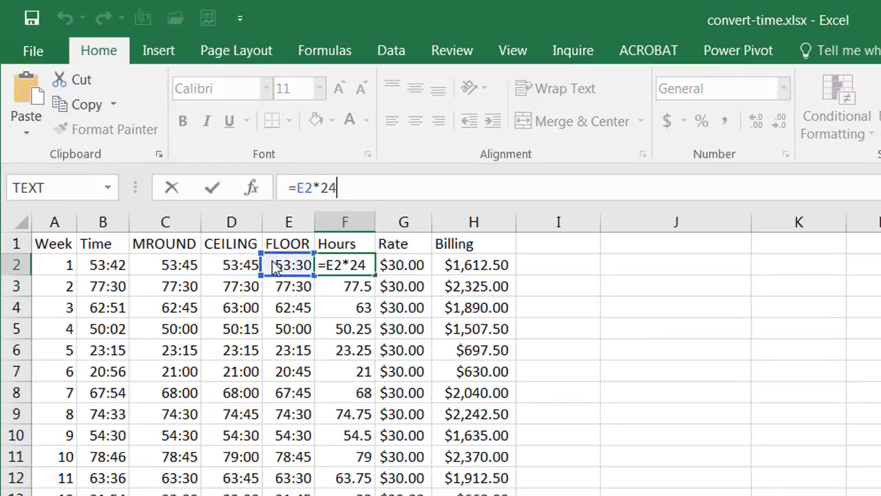
key(Return)
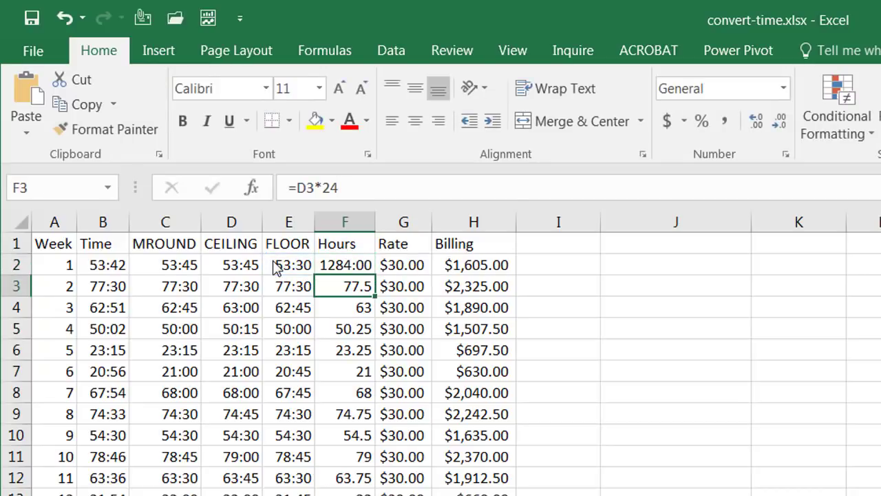
click(339, 264)
click(784, 88)
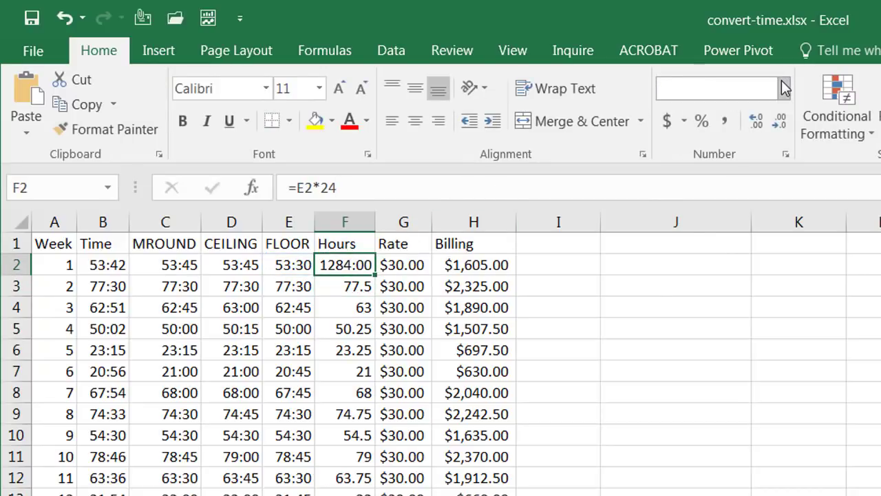
click(762, 113)
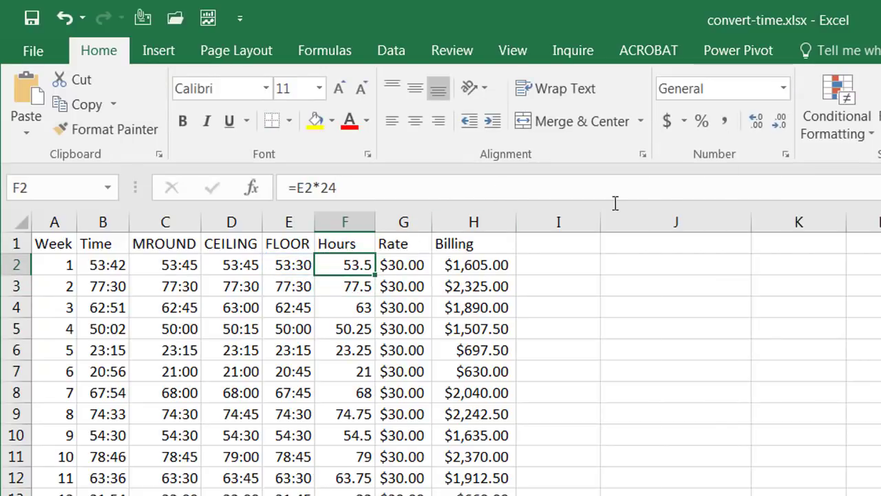
double_click(375, 274)
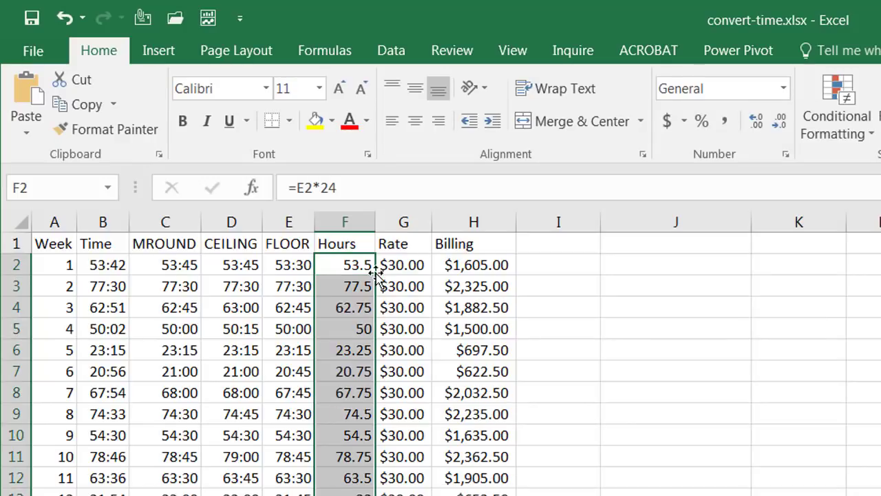
click(706, 473)
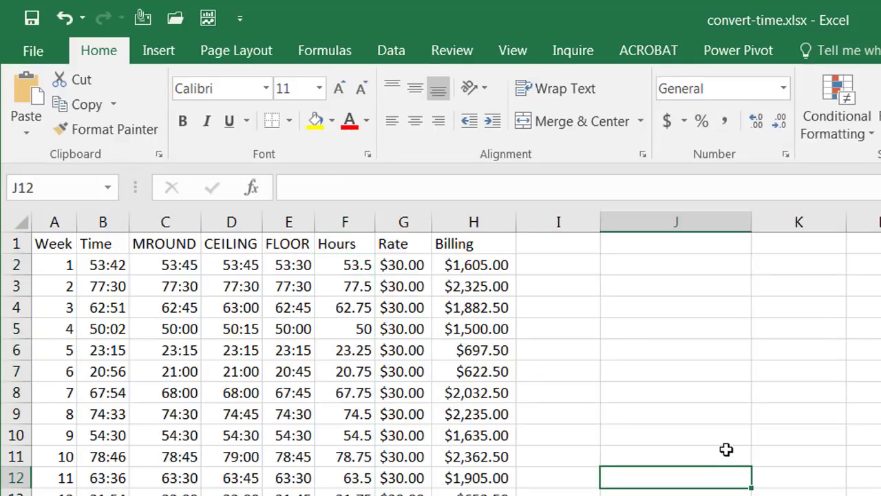
click(100, 220)
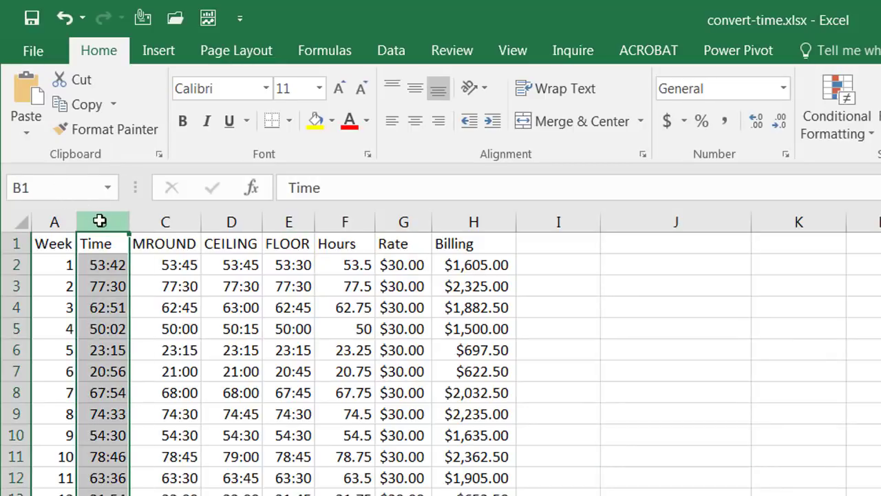
click(343, 220)
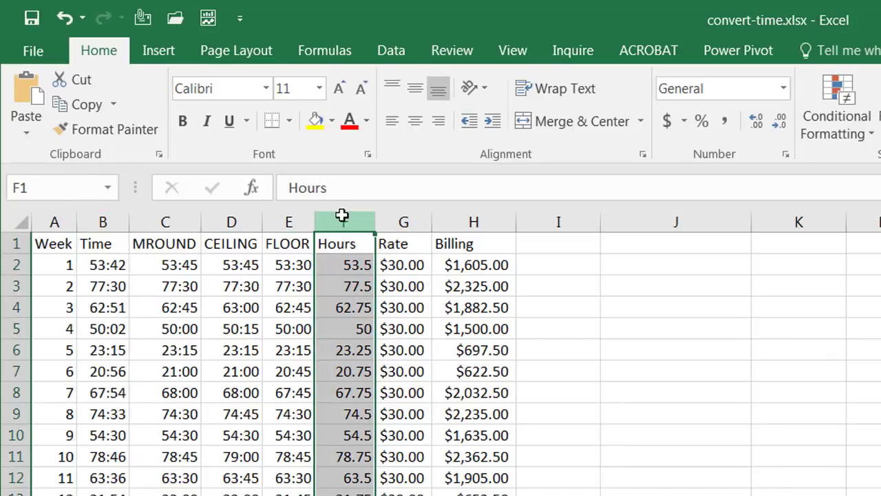
click(101, 219)
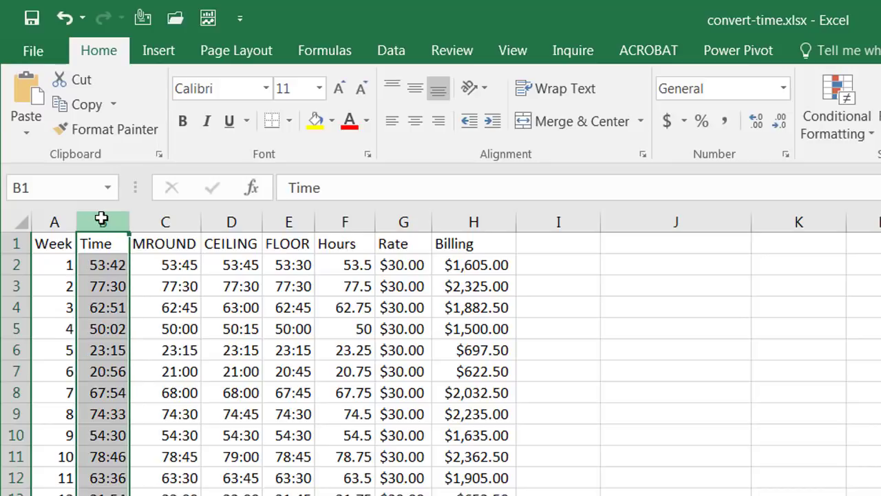
click(354, 220)
click(350, 268)
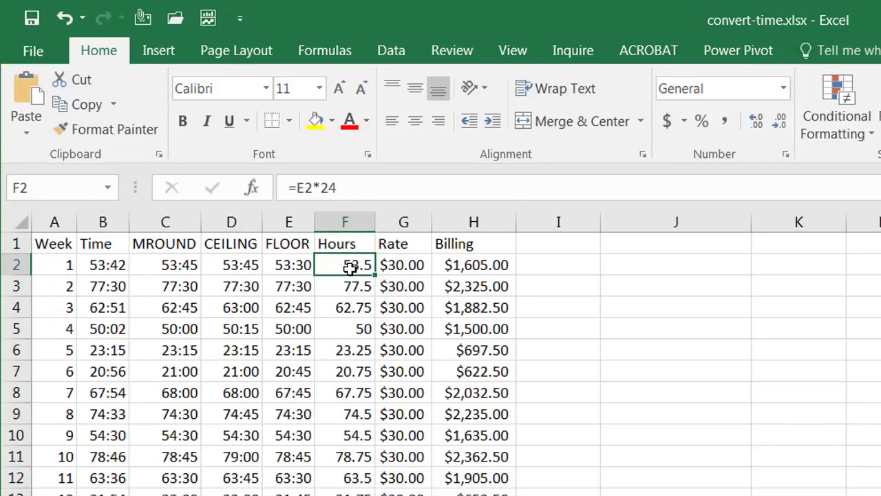
click(167, 248)
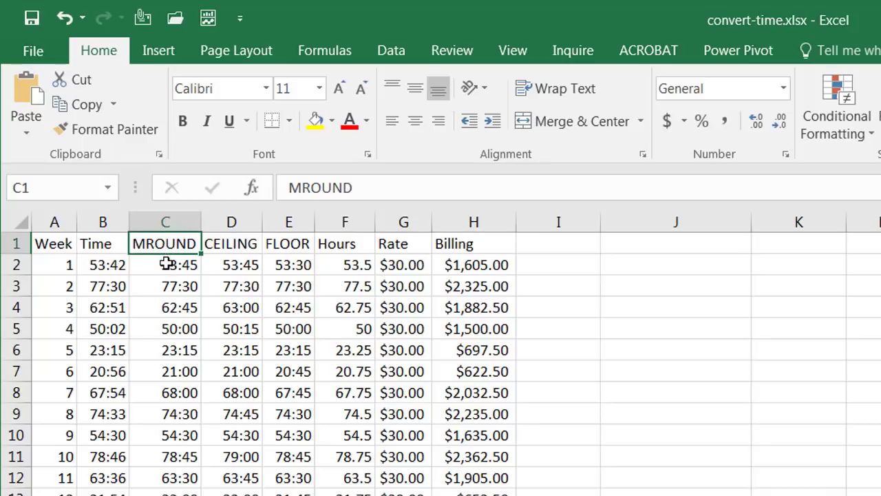
click(230, 246)
click(271, 245)
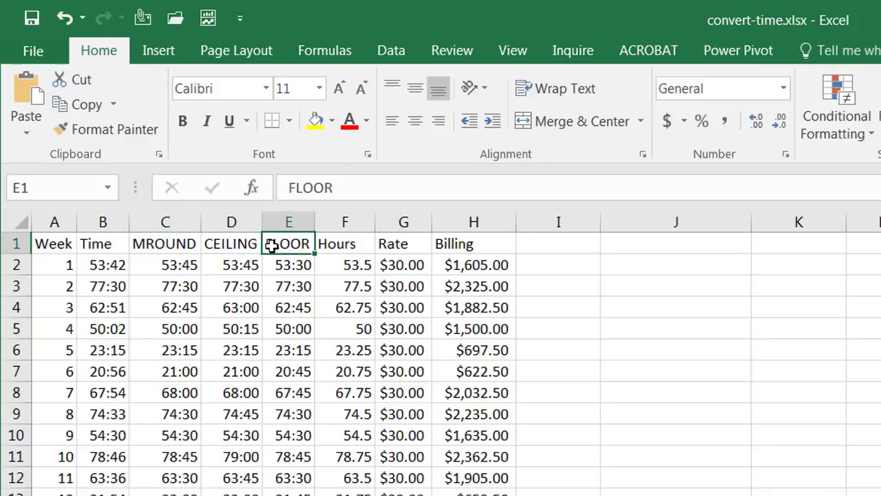